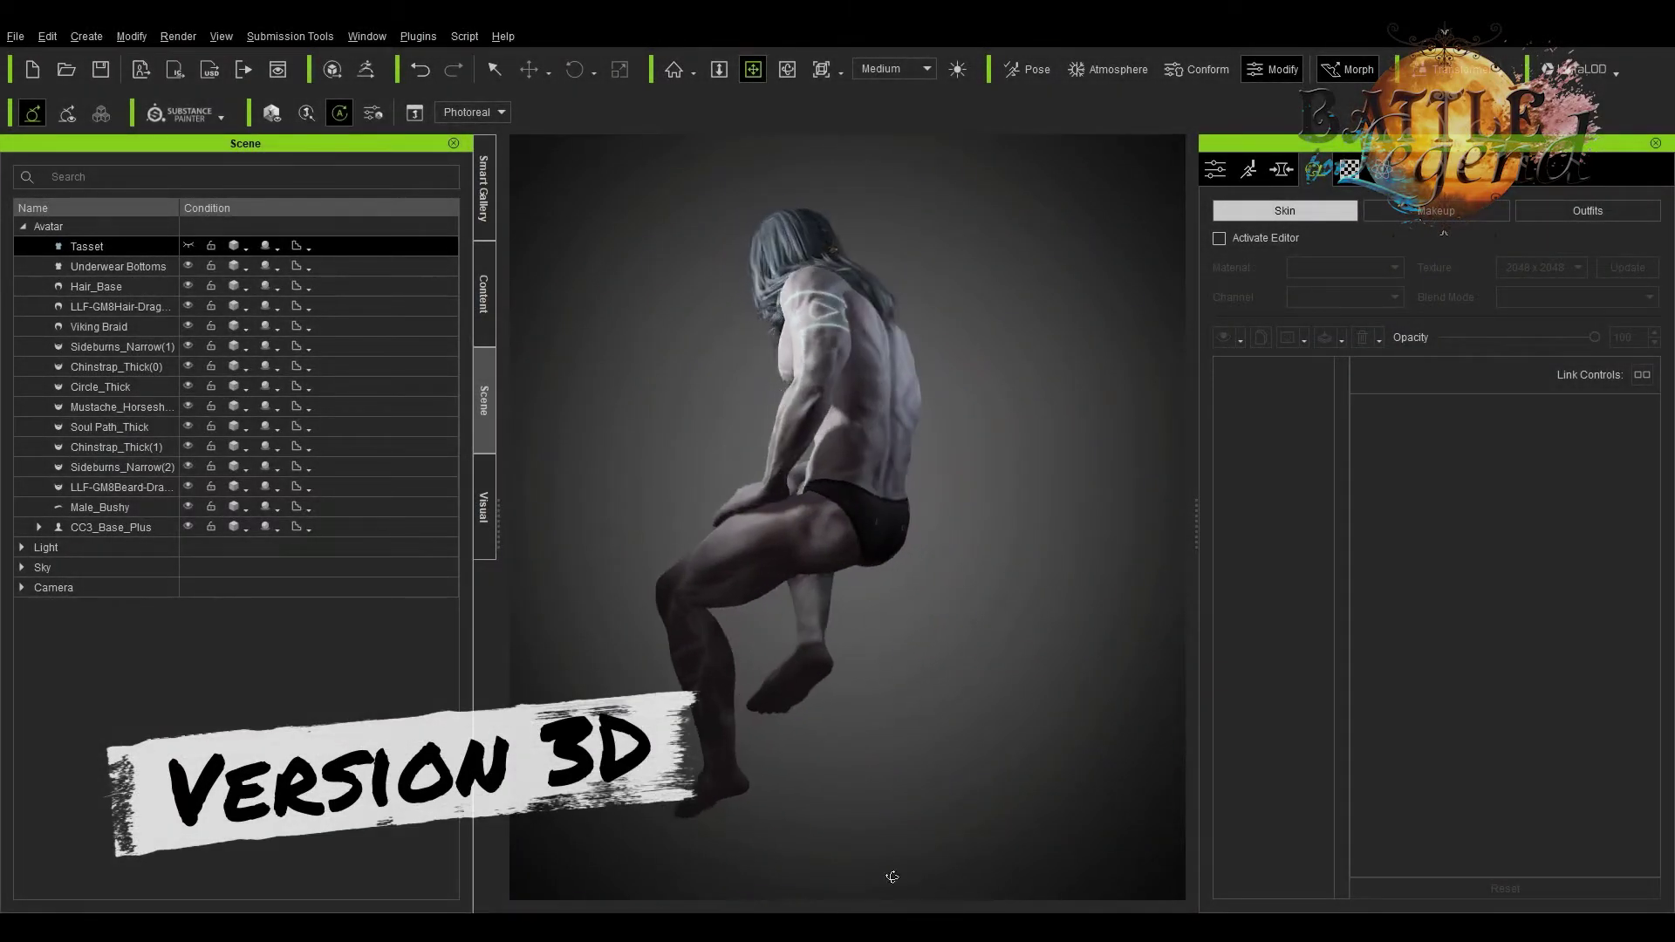
Orbit the view around the base male to inspect his widened shoulders
{"action": "right_click_drag", "start_coordinate": [662, 875], "coordinate": [1023, 870]}
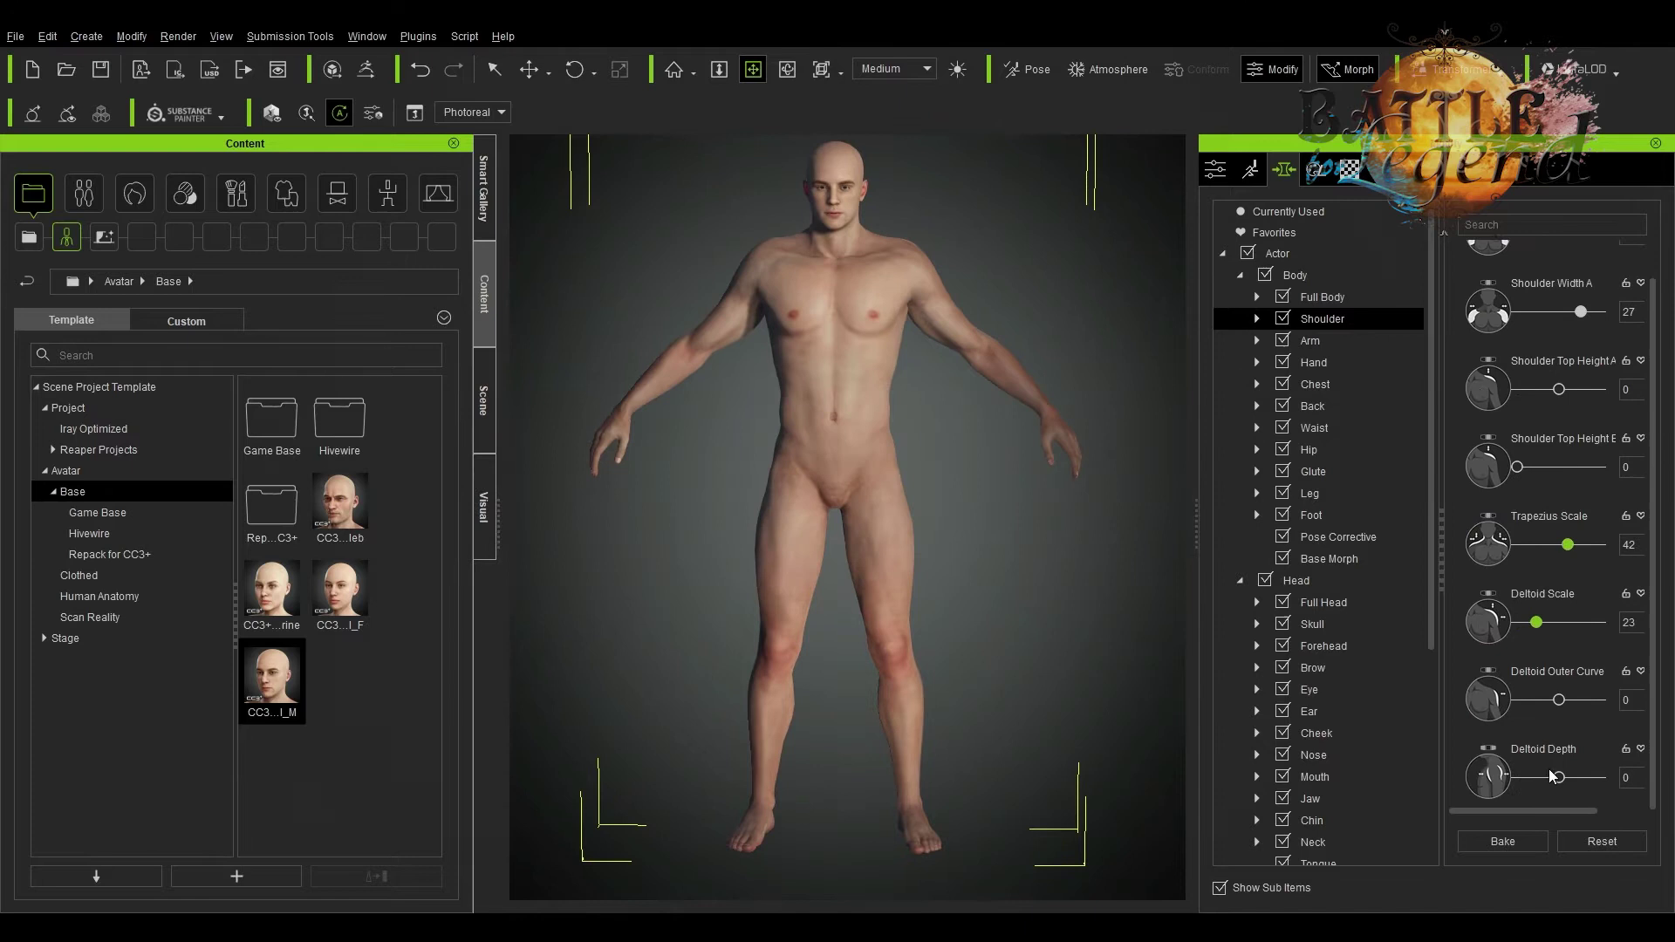
Step down the body morph list through the arm, hand and hip sliders
{"action": "key", "text": "Down"}
{"action": "key", "text": "Down"}
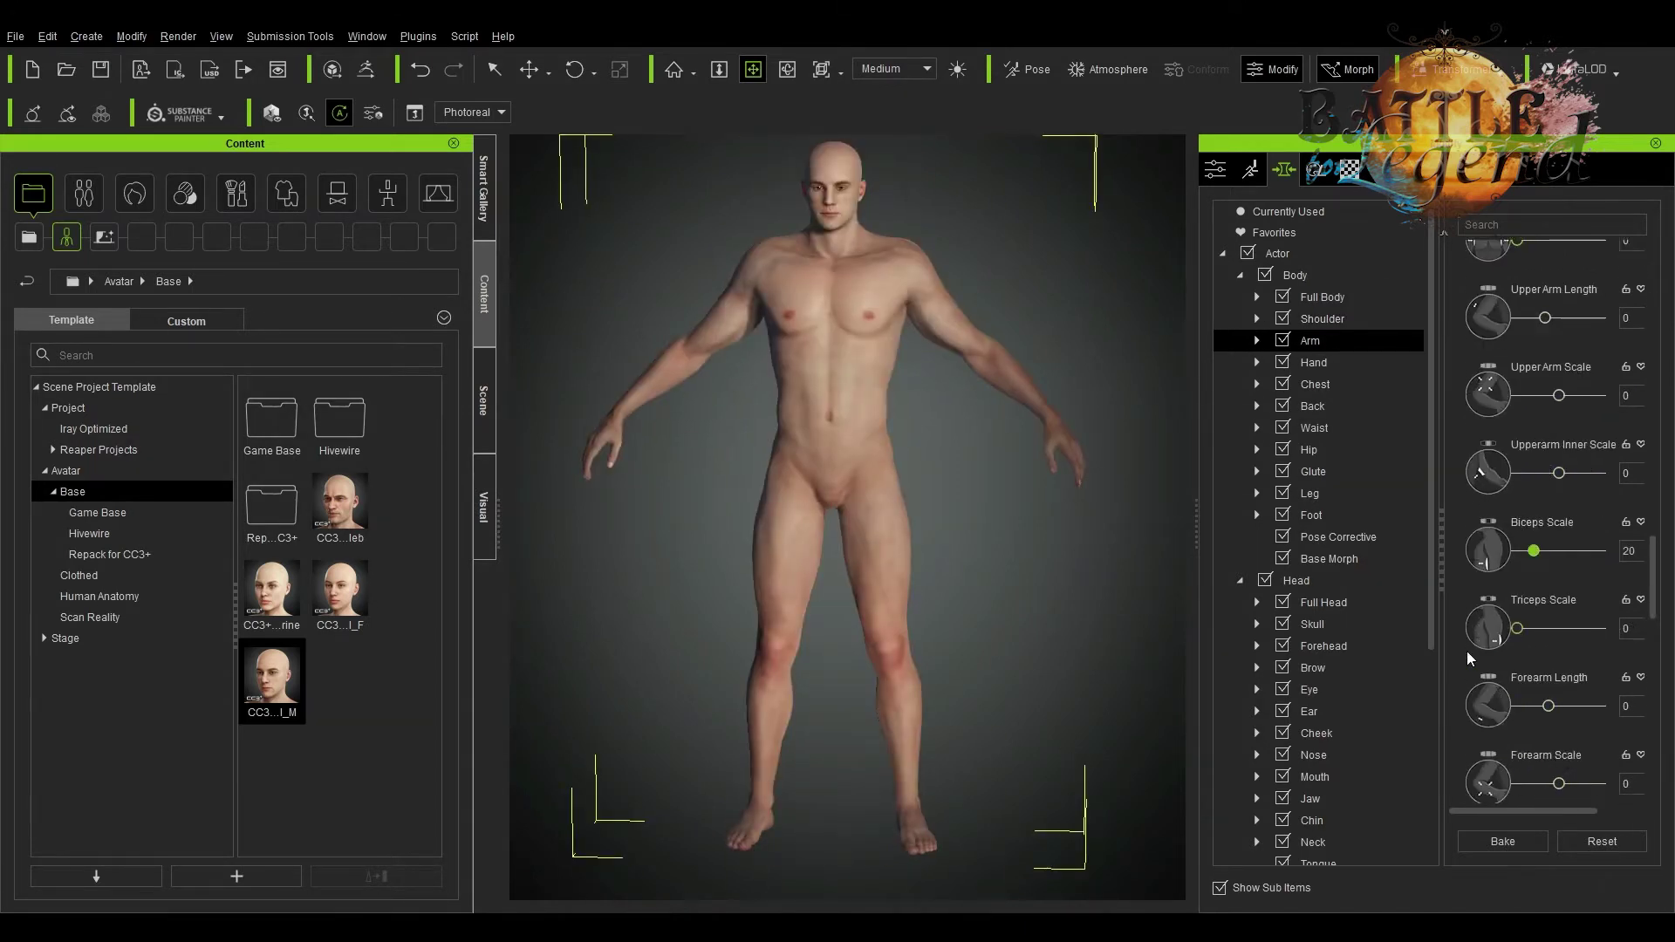
{"action": "key", "text": "Down"}
{"action": "key", "text": "Down"}
{"action": "key", "text": "Down"}
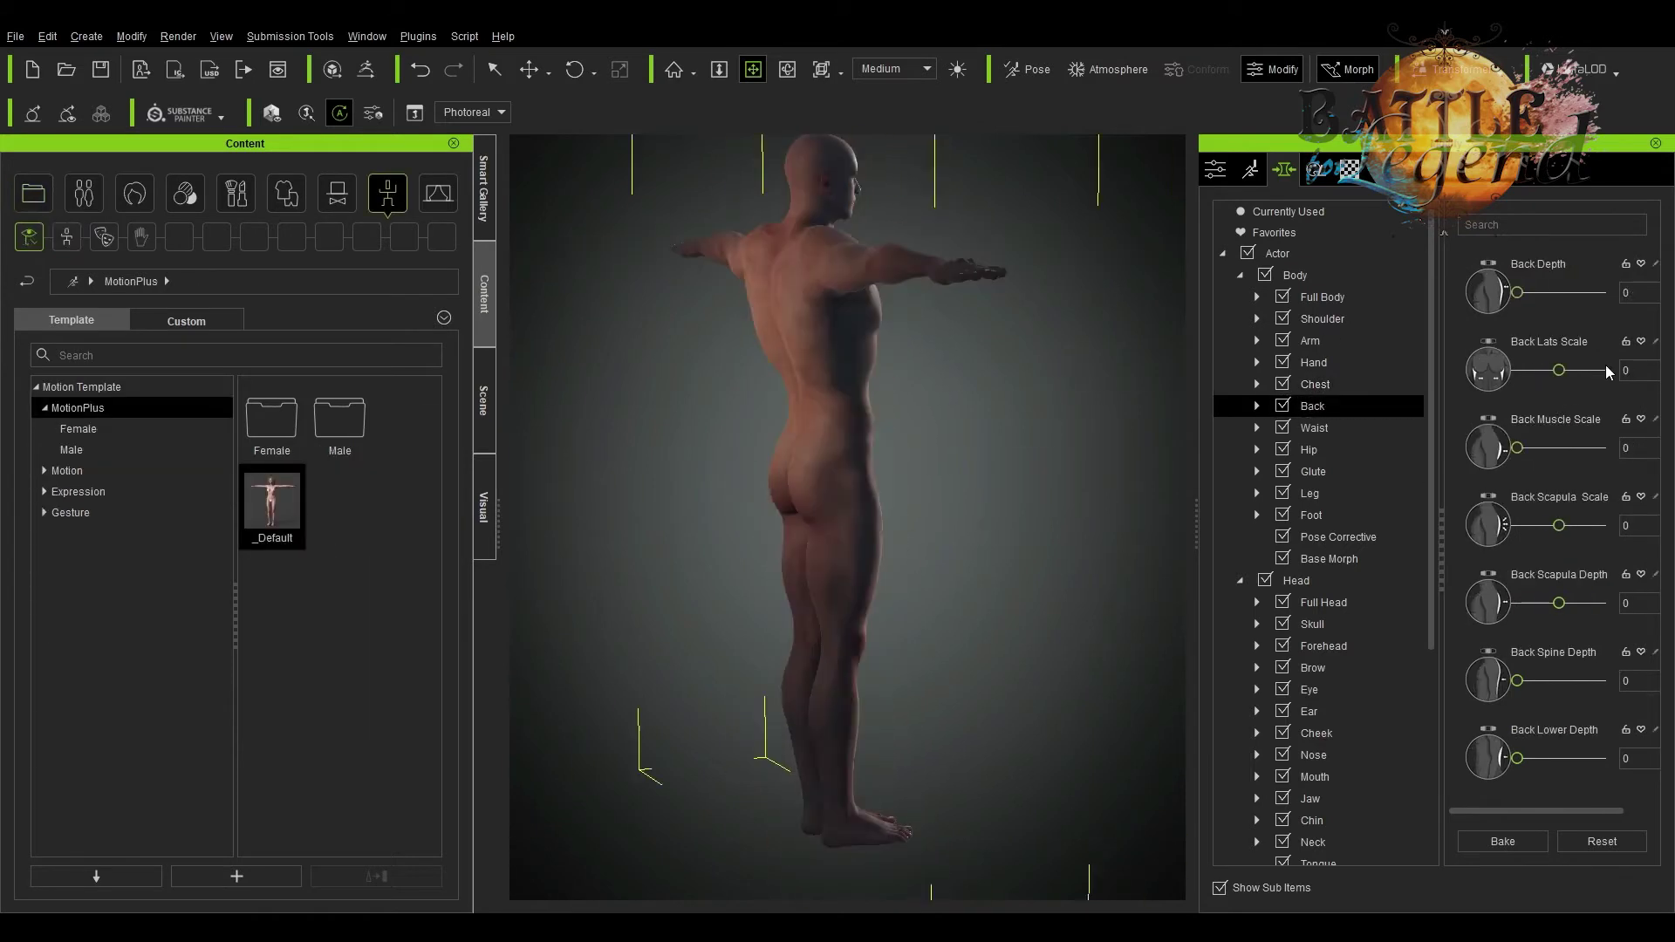
{"action": "key", "text": "Down"}
{"action": "key", "text": "Down"}
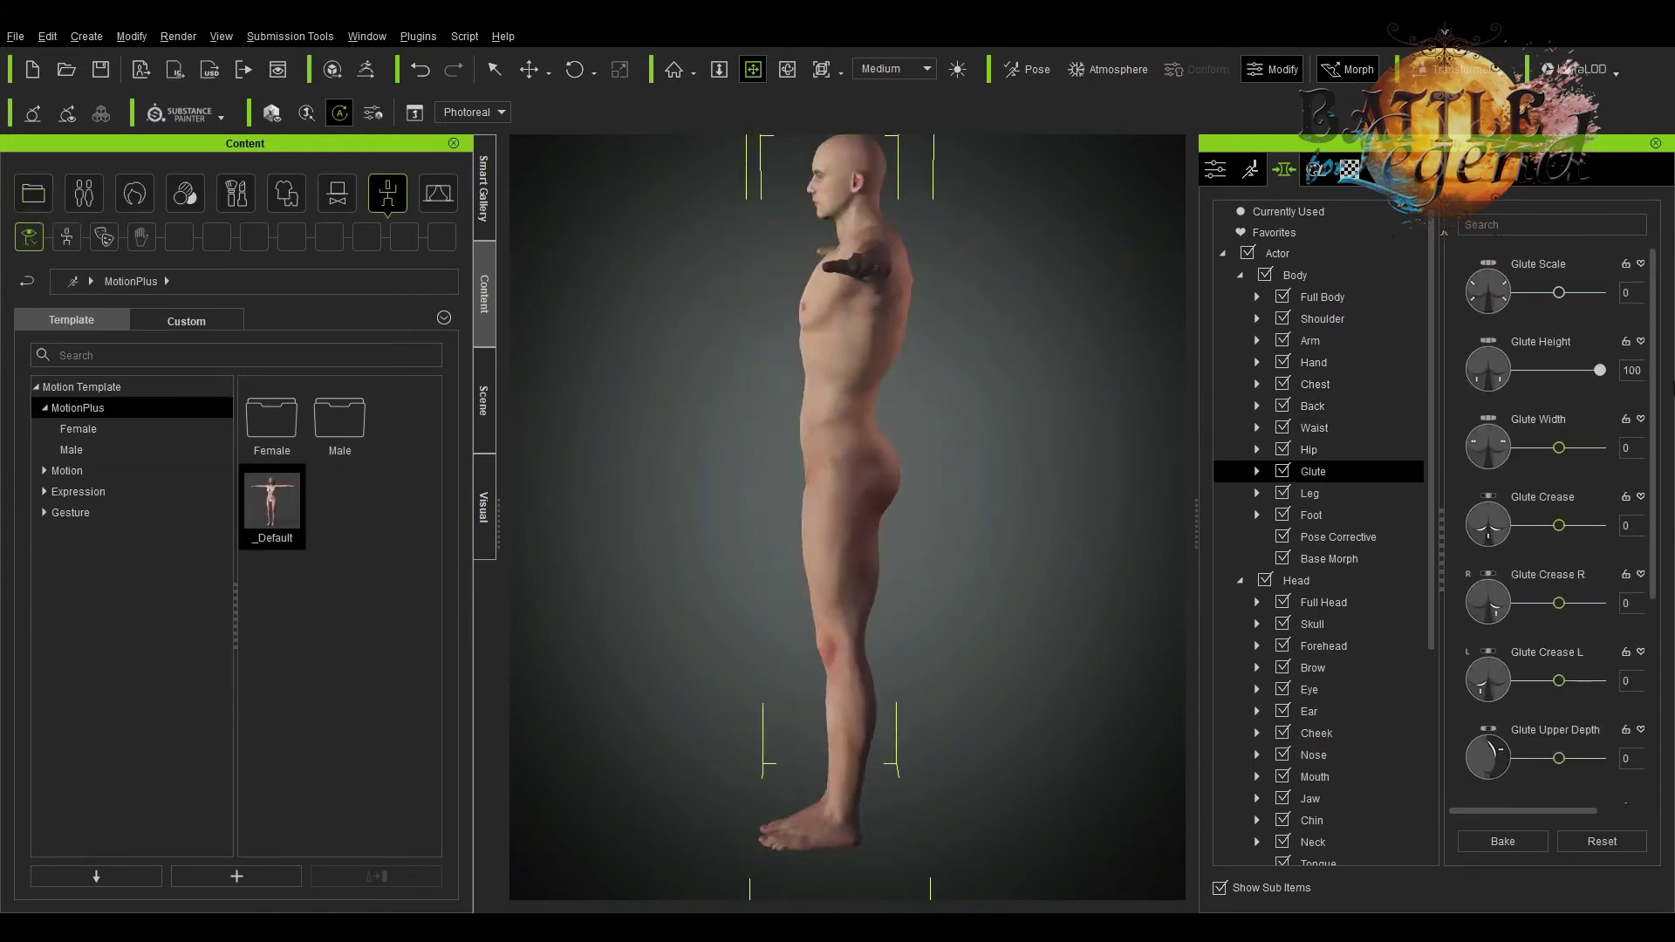
{"action": "key", "text": "Down"}
{"action": "scroll", "coordinate": [1468, 656], "scroll_direction": "down", "scroll_amount": 3}
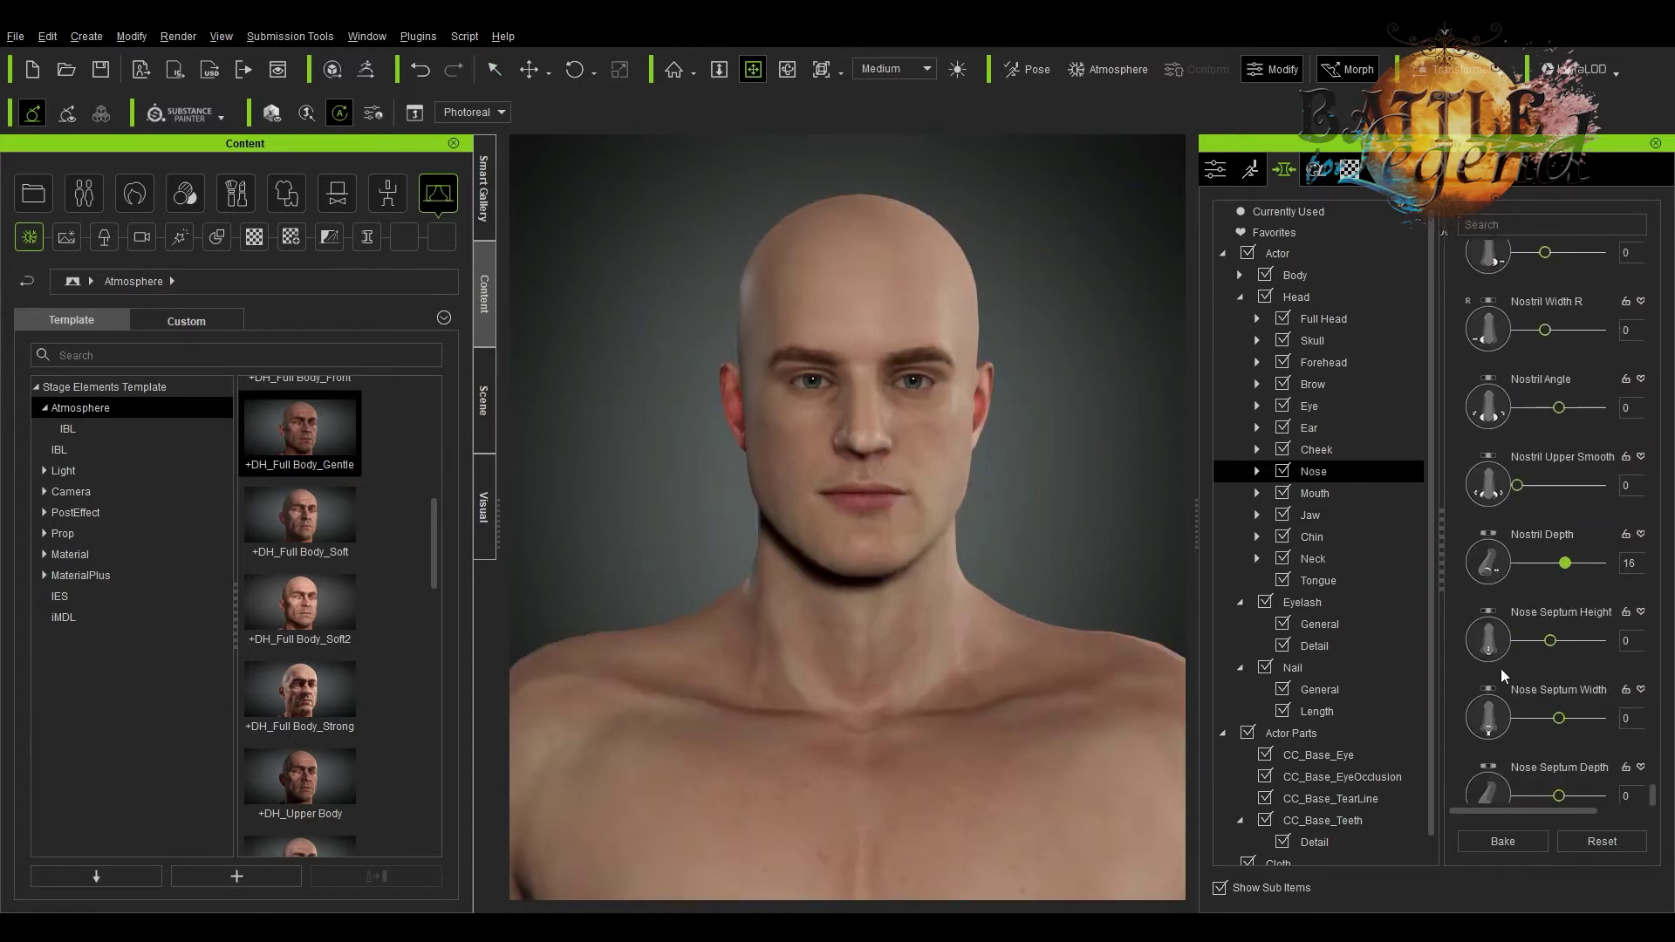
Enlarge the lower lip slightly and adjust the eyes' width and angle sliders
{"action": "left_click", "coordinate": [1317, 475]}
{"action": "left_click_drag", "start_coordinate": [1559, 691], "coordinate": [1569, 694]}
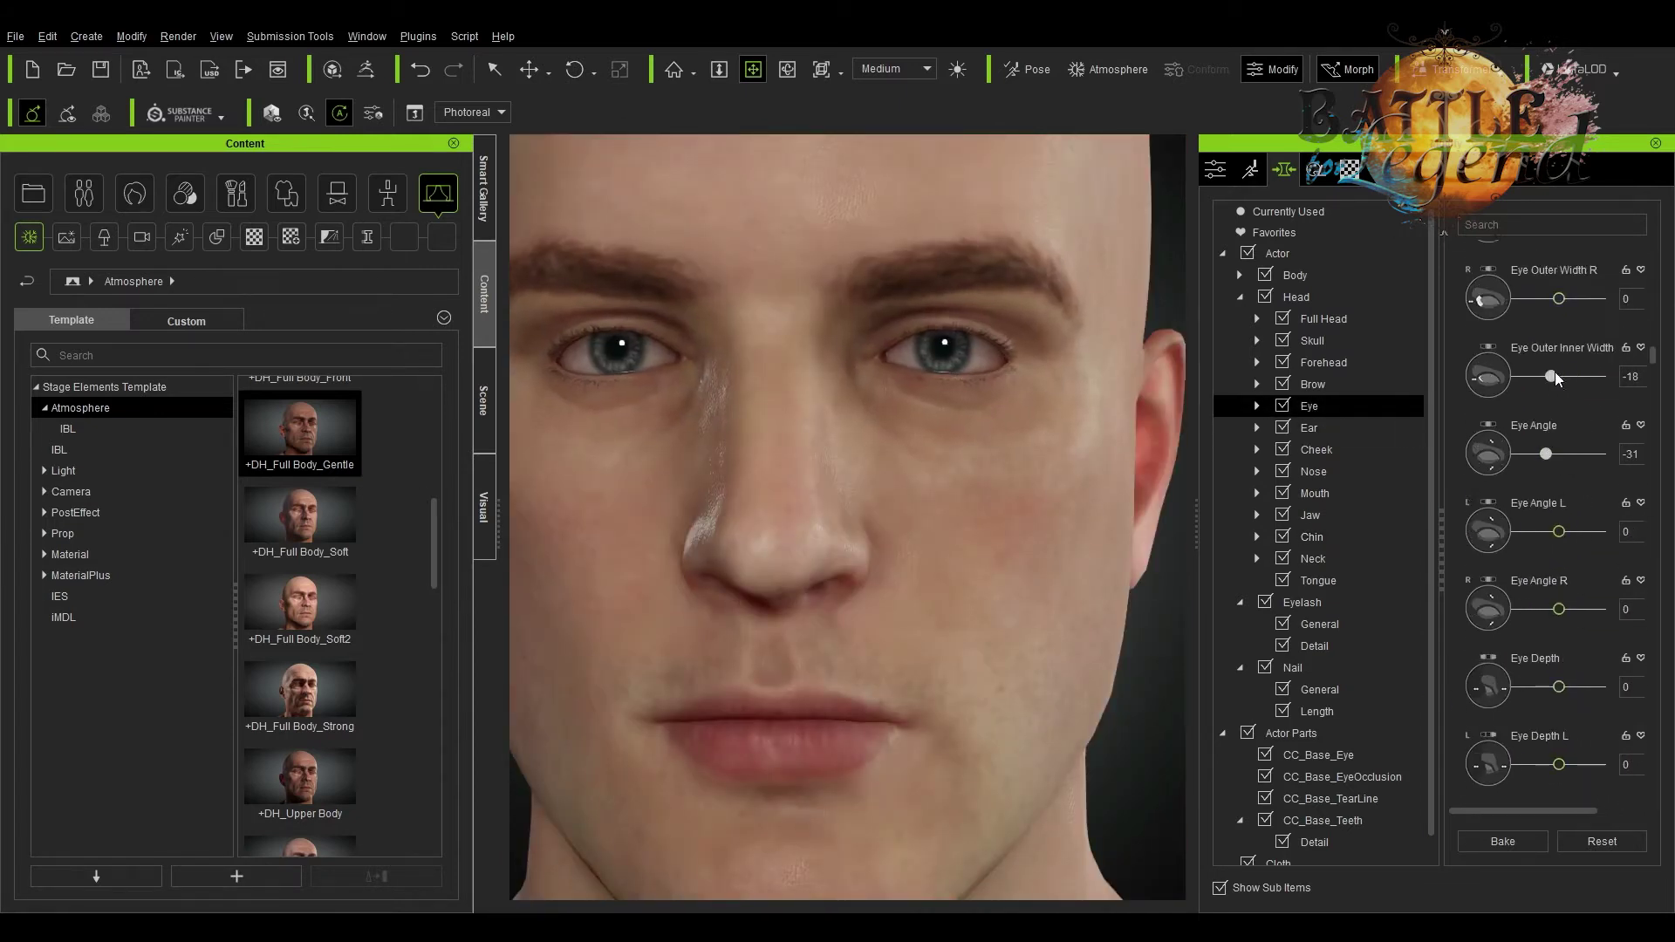
{"action": "scroll", "coordinate": [1583, 525], "scroll_direction": "down", "scroll_amount": 5}
{"action": "left_click_drag", "start_coordinate": [1559, 698], "coordinate": [1549, 700]}
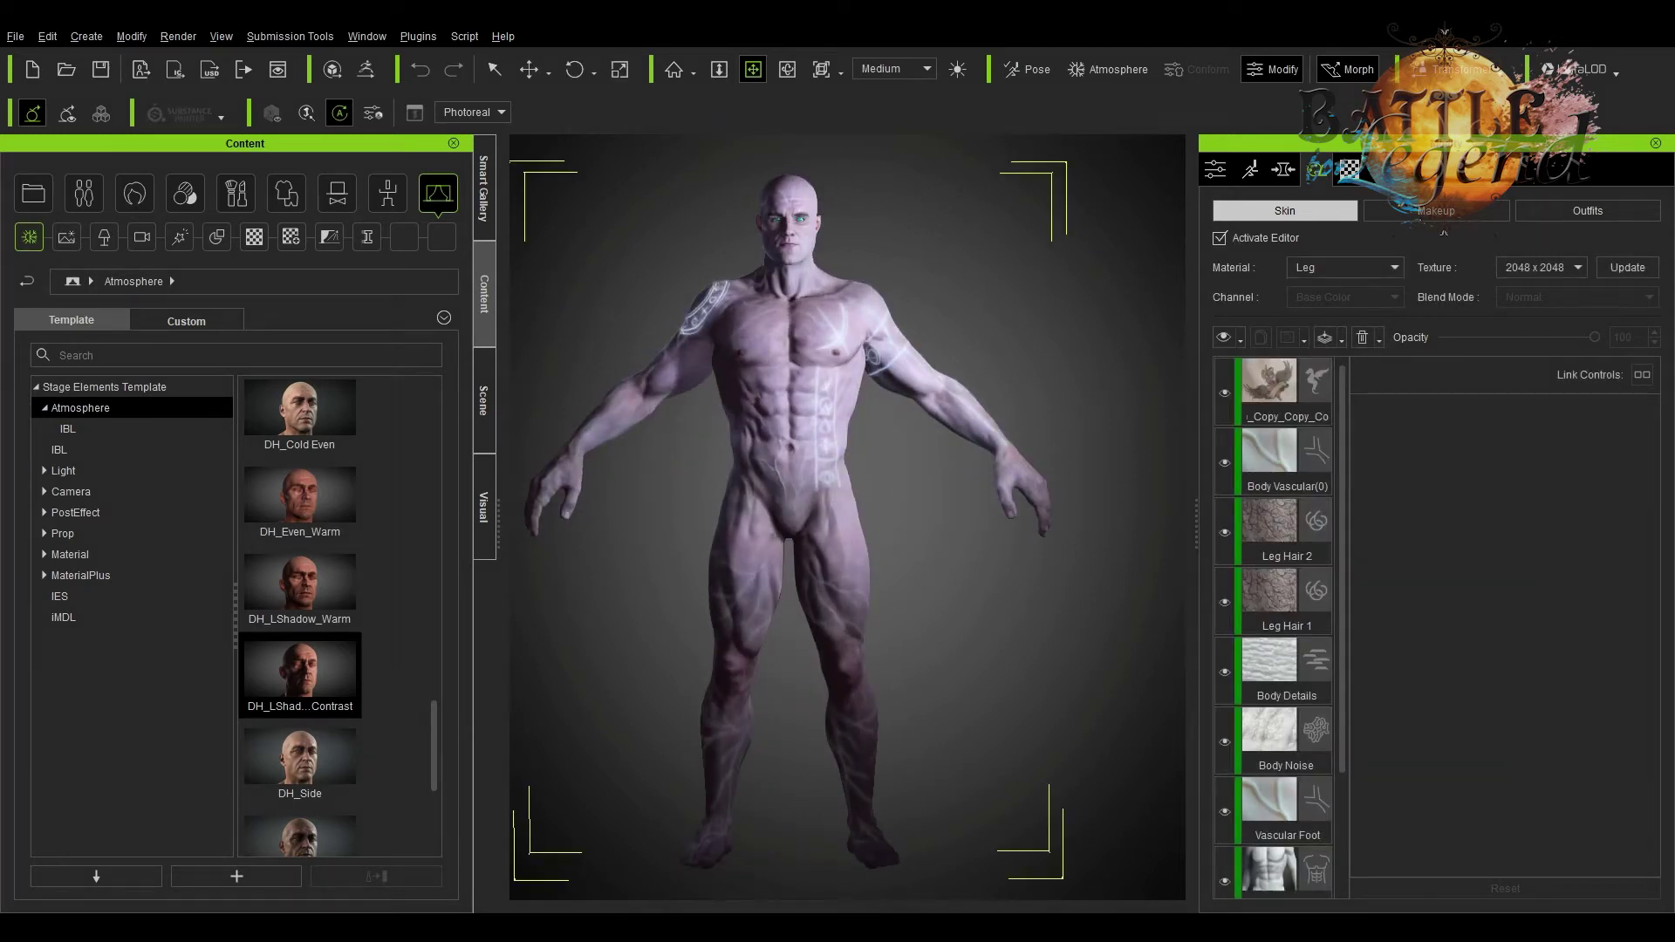
Select the Leg's top tattoo layer (Jambes veines), then switch to the Head skin material
{"action": "left_click", "coordinate": [1226, 403]}
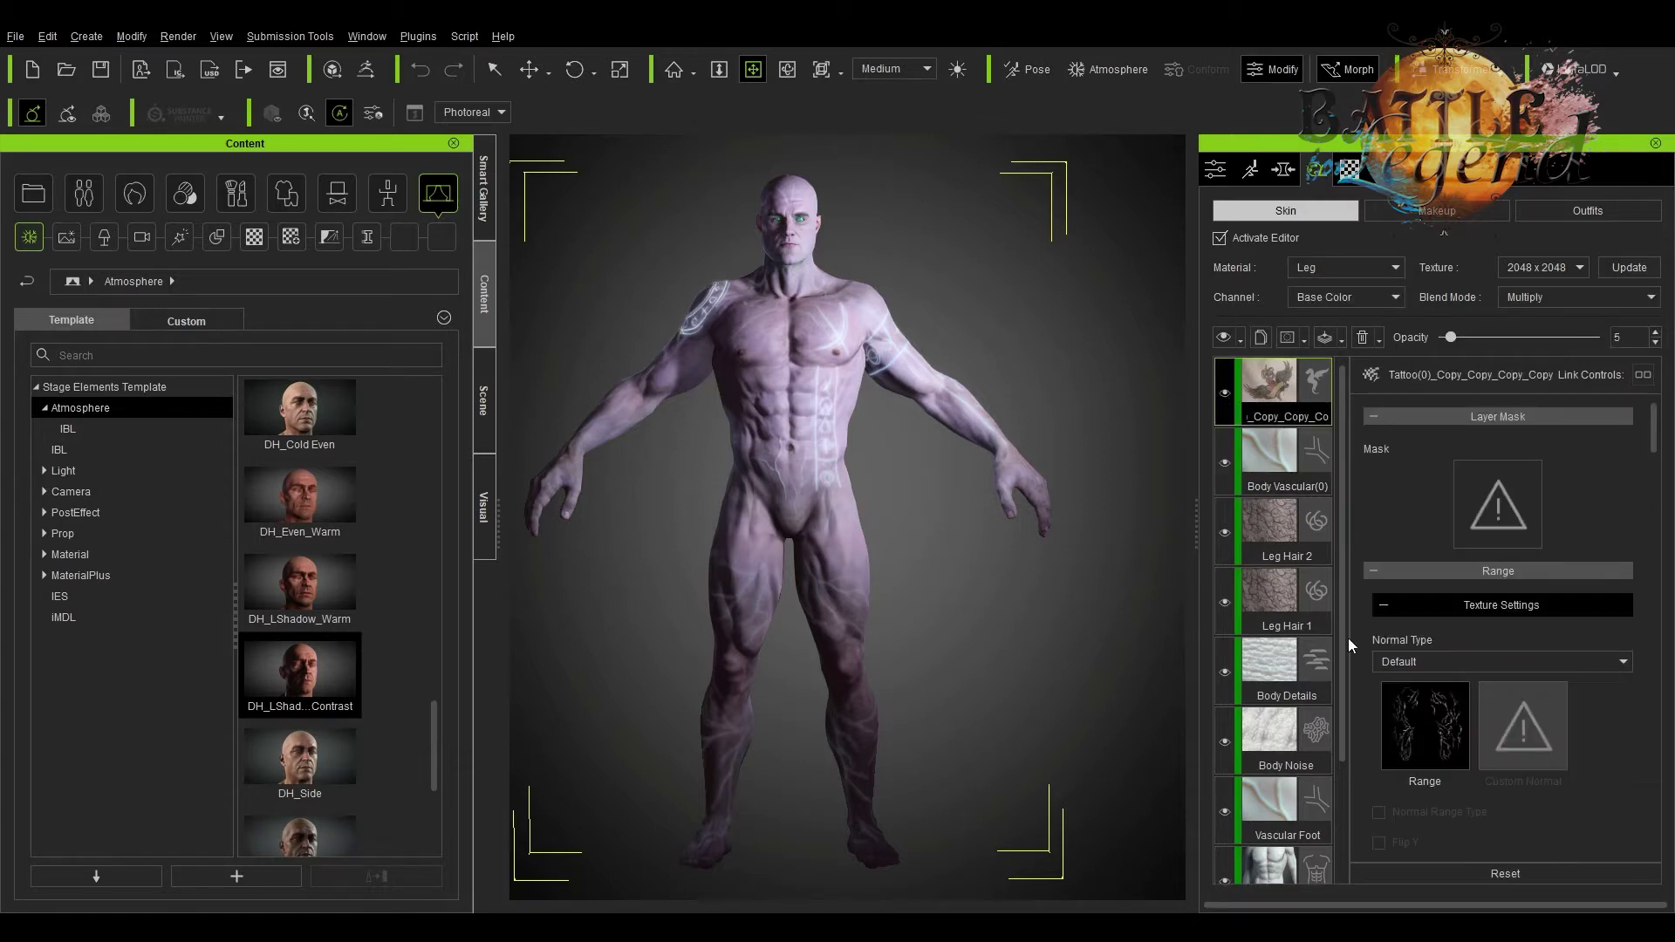
{"action": "type", "text": "Jambes veines"}
{"action": "scroll", "coordinate": [1484, 471], "scroll_direction": "down", "scroll_amount": 5}
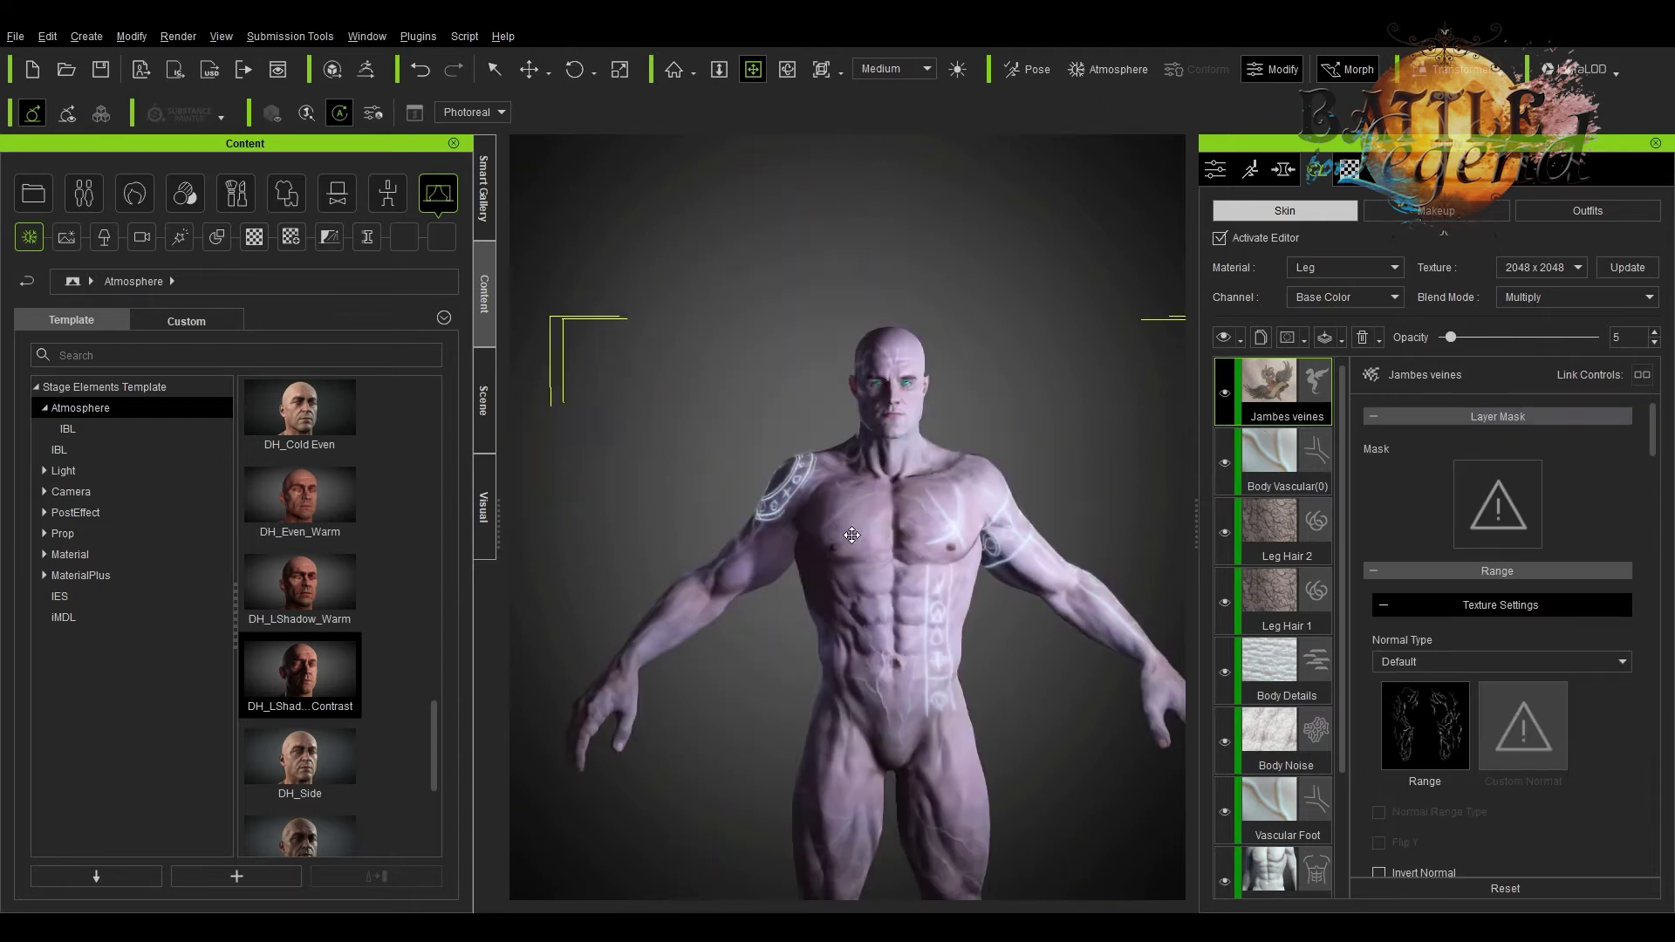
{"action": "left_click", "coordinate": [853, 535]}
{"action": "scroll", "coordinate": [1312, 559], "scroll_direction": "down", "scroll_amount": 1}
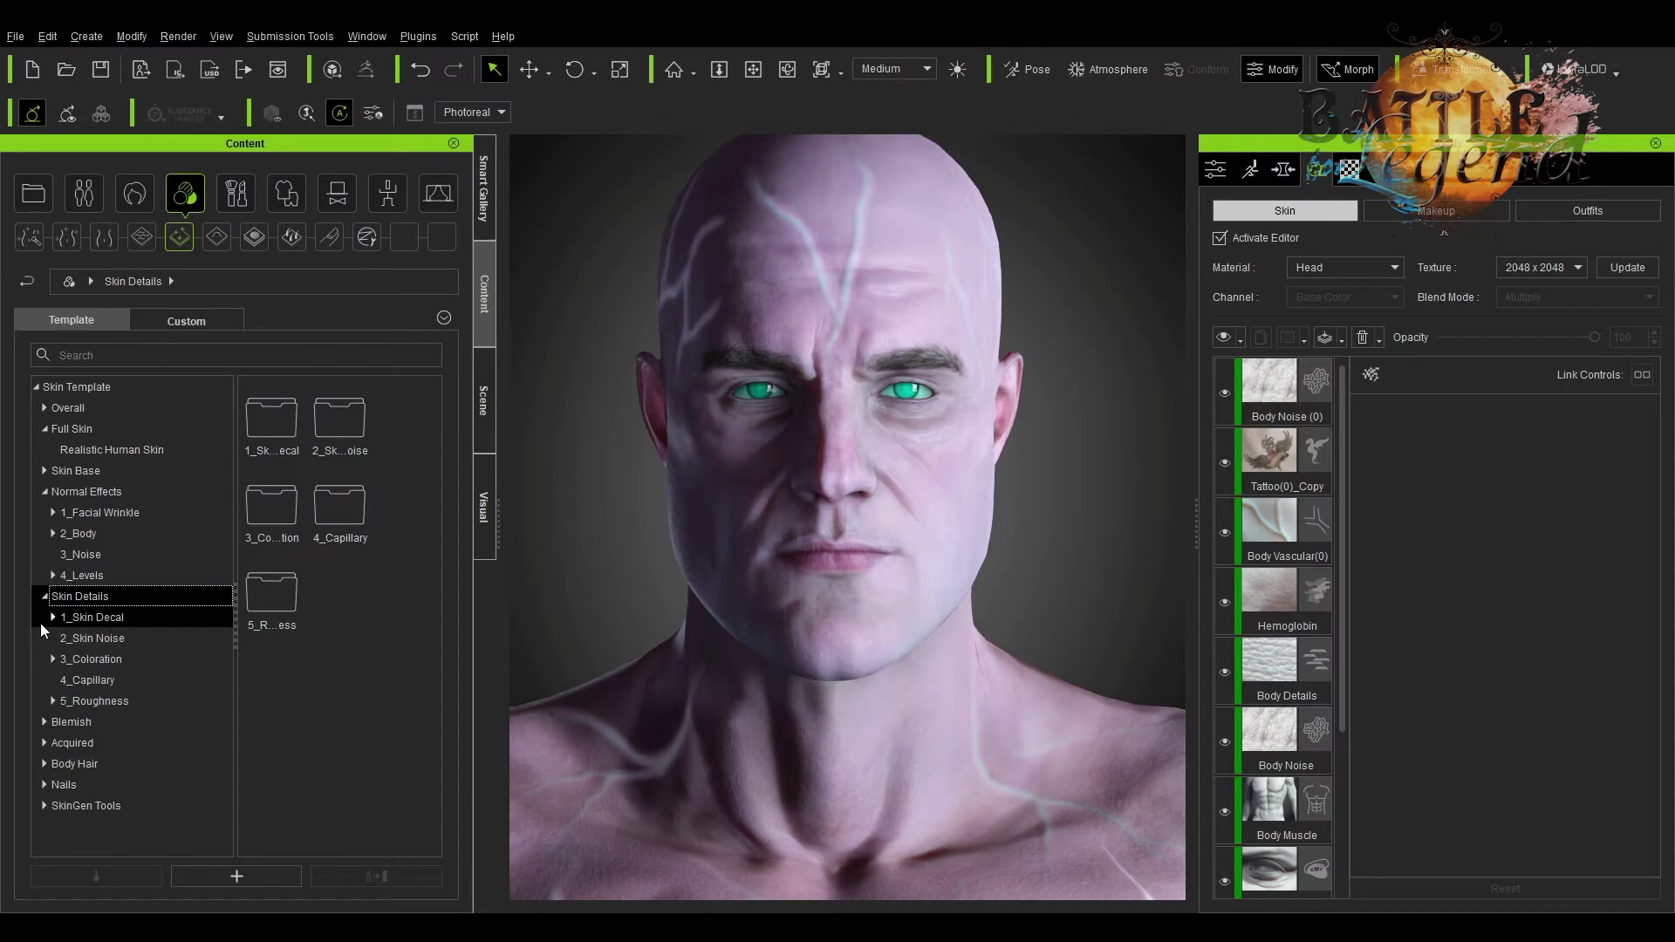
Browse the skin templates down to the Facial Wrinkle > Facial Part folder
{"action": "left_click", "coordinate": [83, 638]}
{"action": "left_click", "coordinate": [83, 680]}
{"action": "left_click", "coordinate": [78, 702]}
{"action": "left_click", "coordinate": [87, 575]}
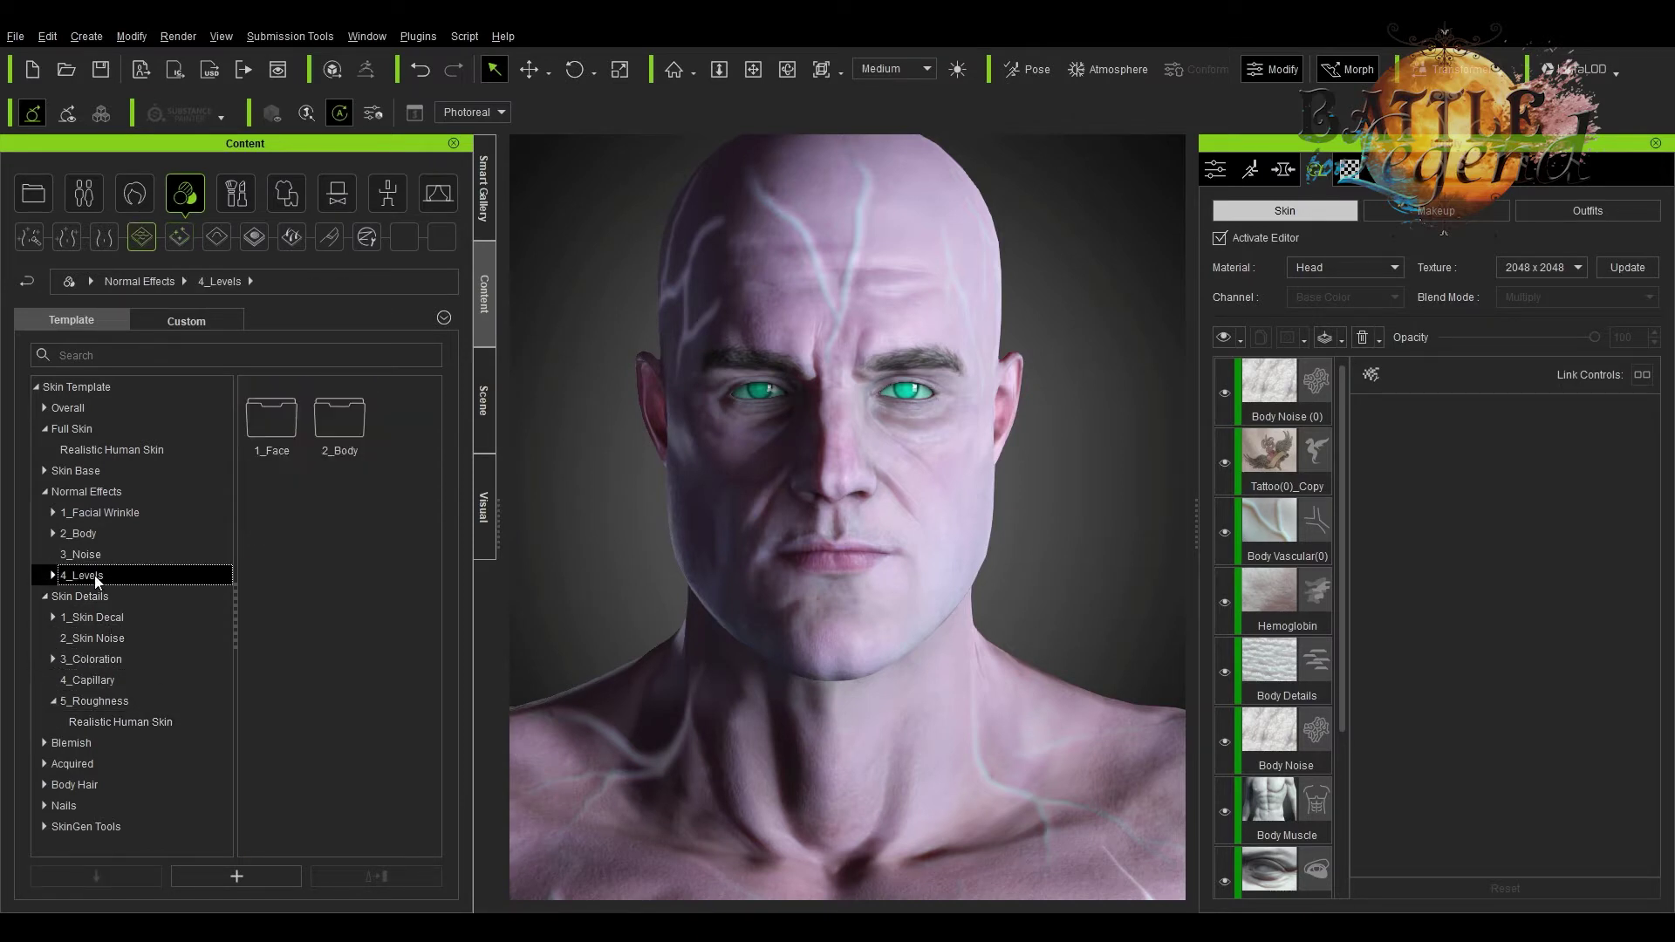
{"action": "left_click", "coordinate": [79, 533]}
{"action": "double_click", "coordinate": [271, 414]}
{"action": "left_click", "coordinate": [107, 638]}
{"action": "left_click", "coordinate": [53, 533]}
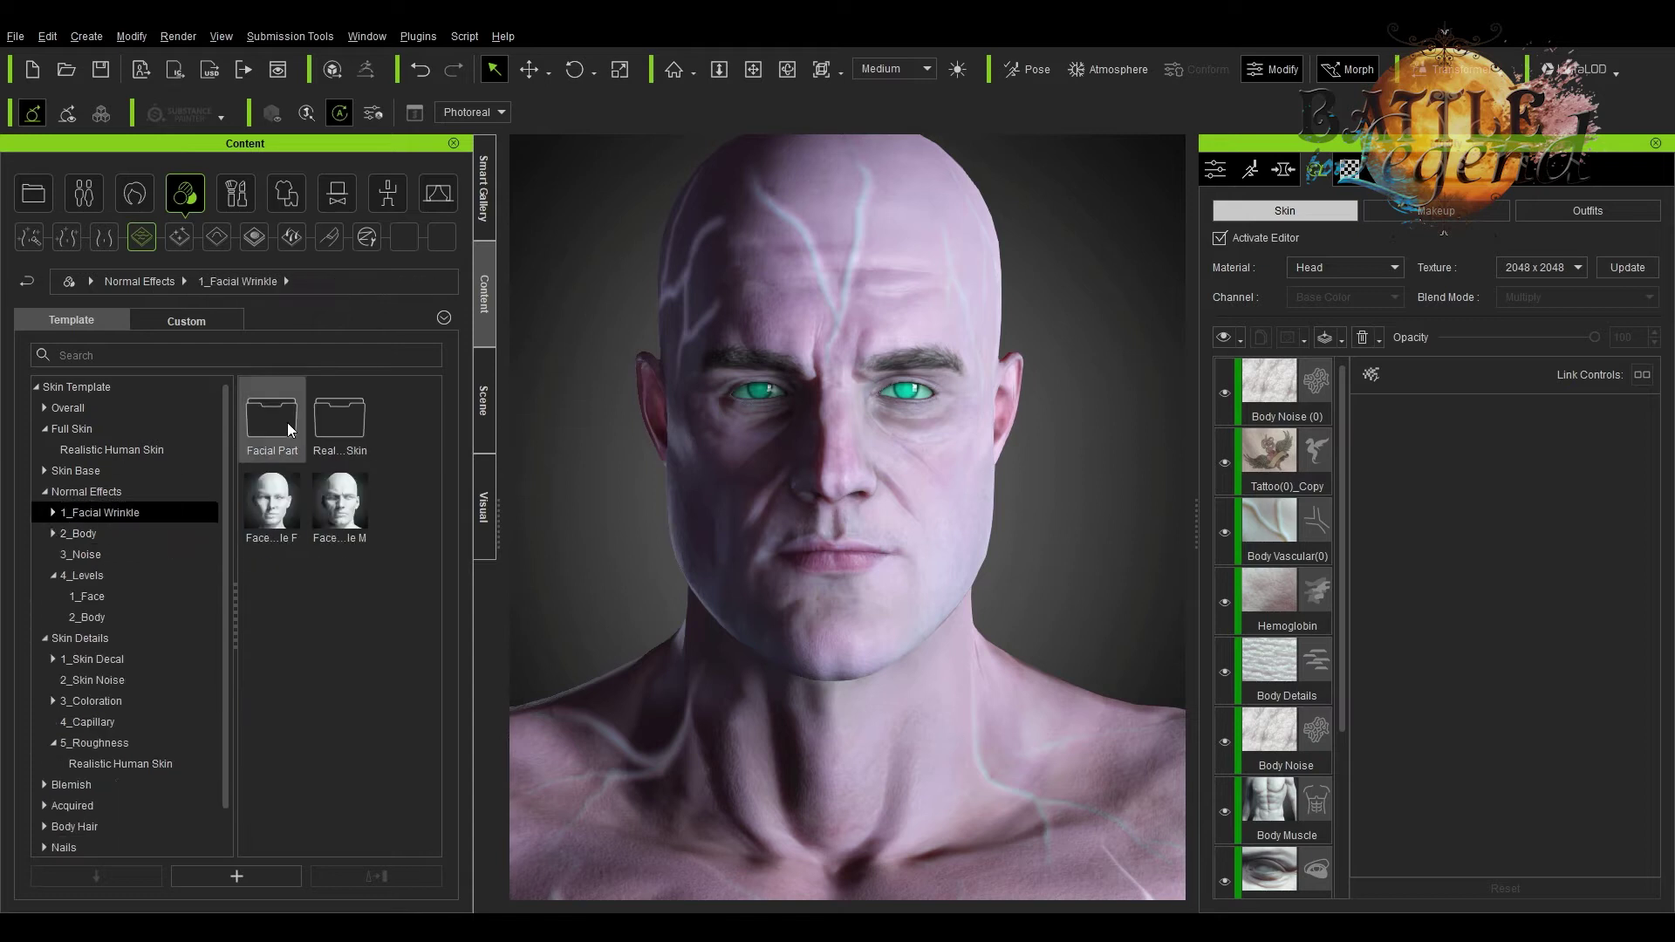
{"action": "double_click", "coordinate": [286, 423]}
{"action": "double_click", "coordinate": [286, 422]}
{"action": "scroll", "coordinate": [416, 595], "scroll_direction": "down", "scroll_amount": 2}
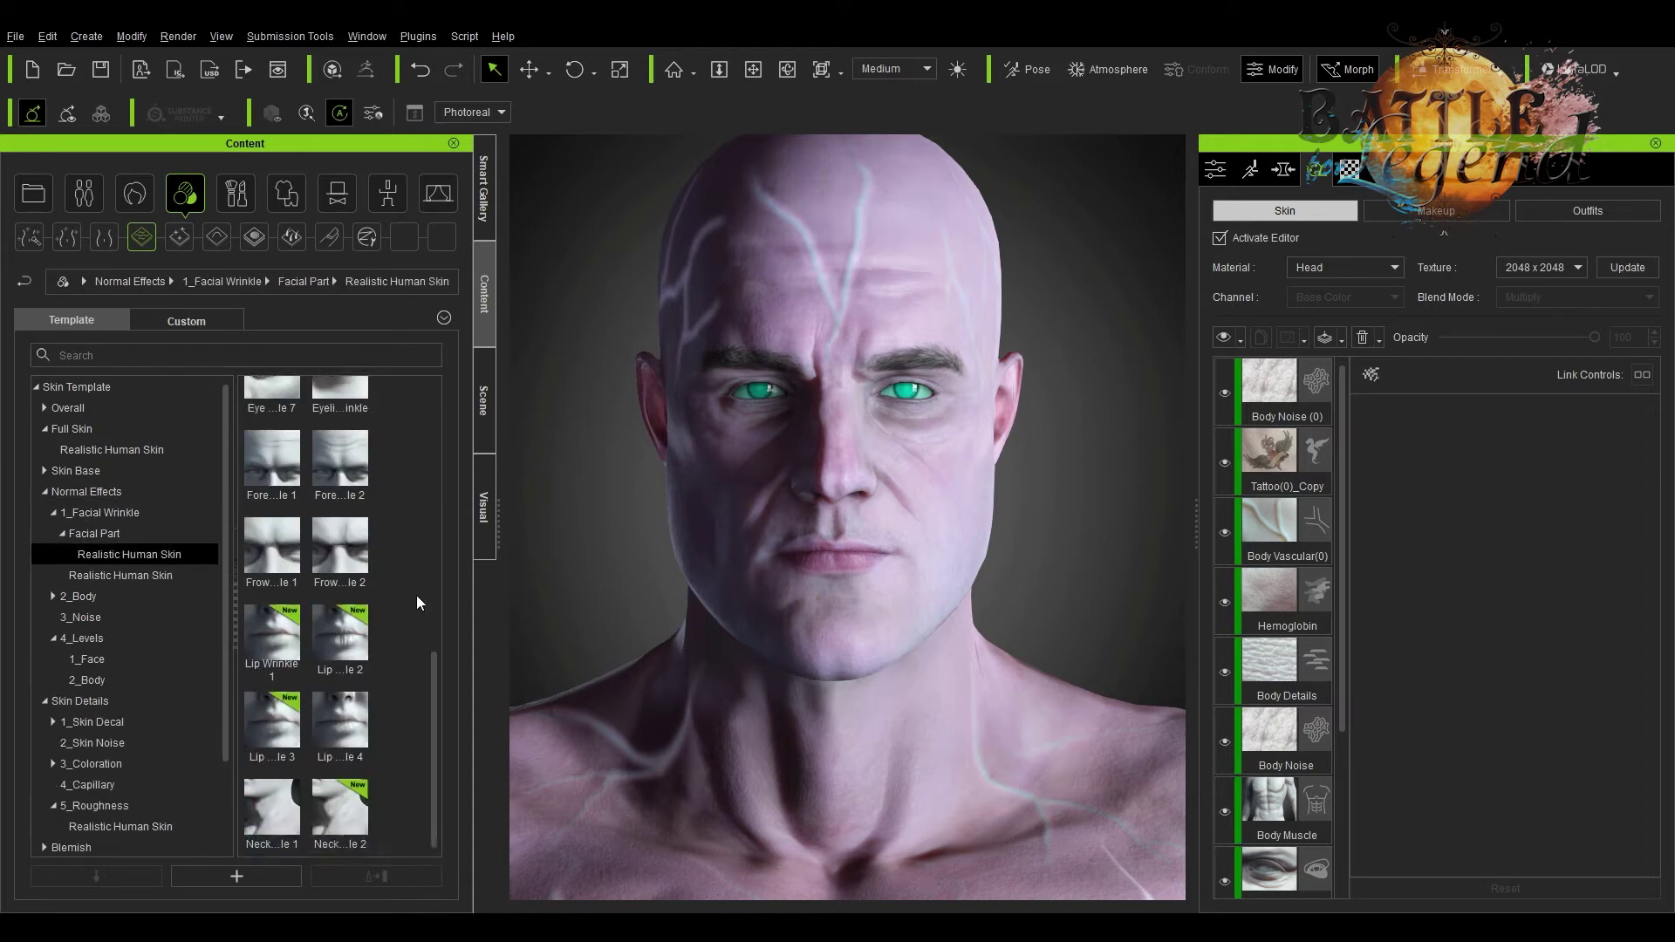
Apply frown, neck, cheek and chin wrinkles to the head, with chin opacity 86
{"action": "left_click_drag", "start_coordinate": [271, 546], "coordinate": [829, 406]}
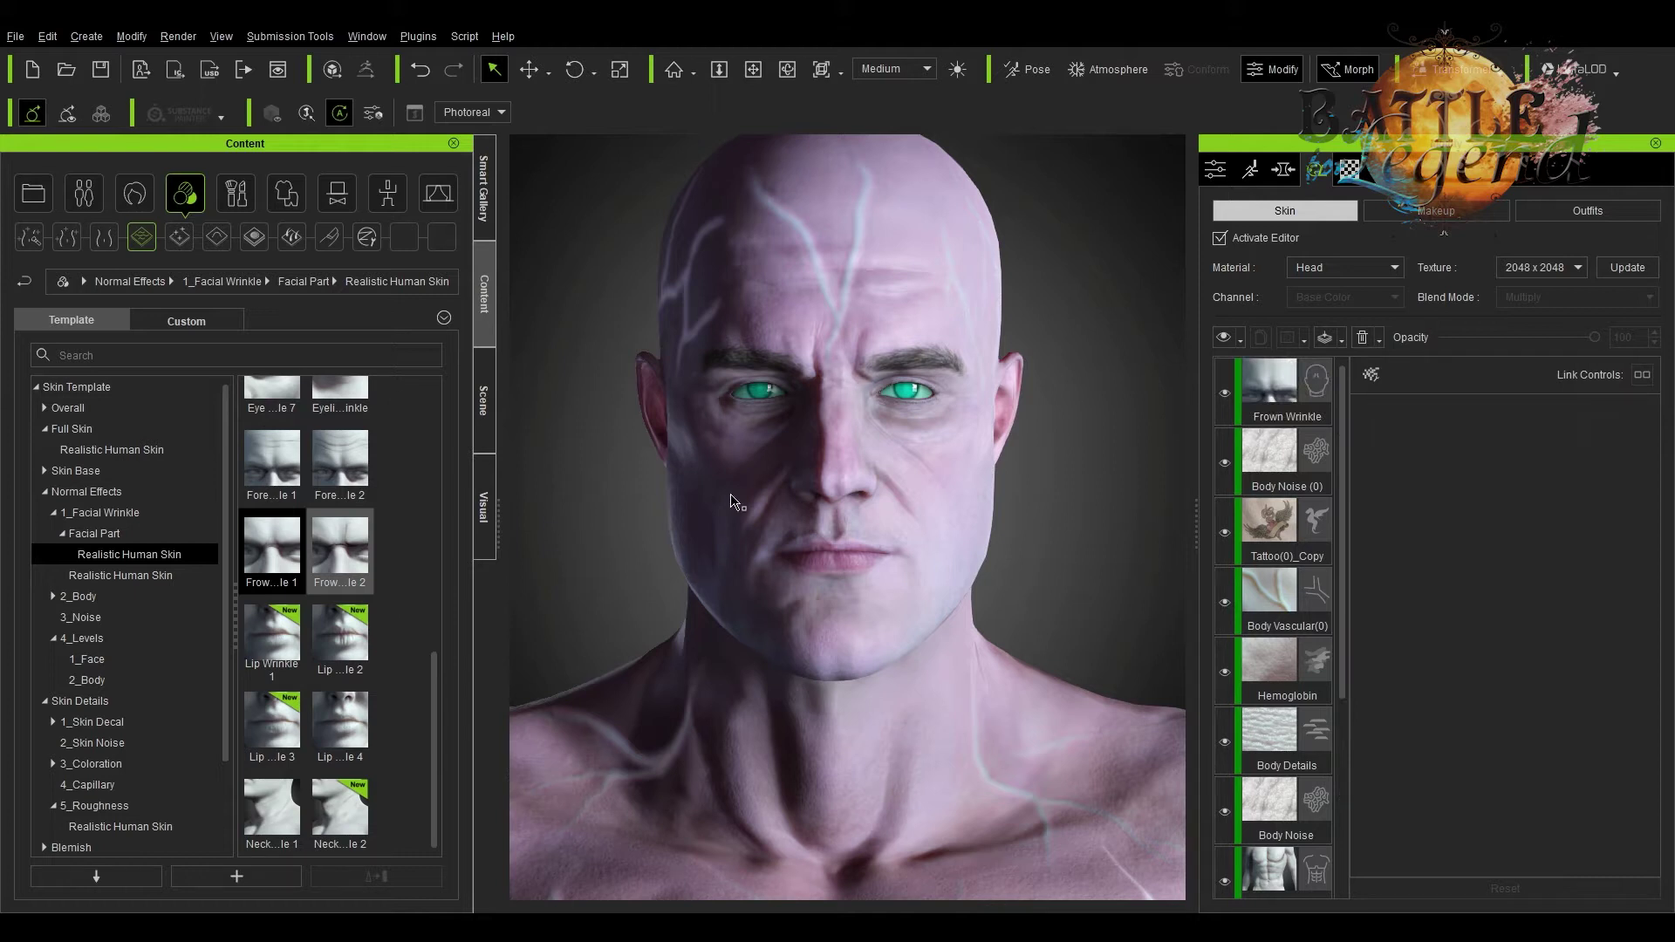
{"action": "right_click_drag", "start_coordinate": [844, 472], "coordinate": [845, 472]}
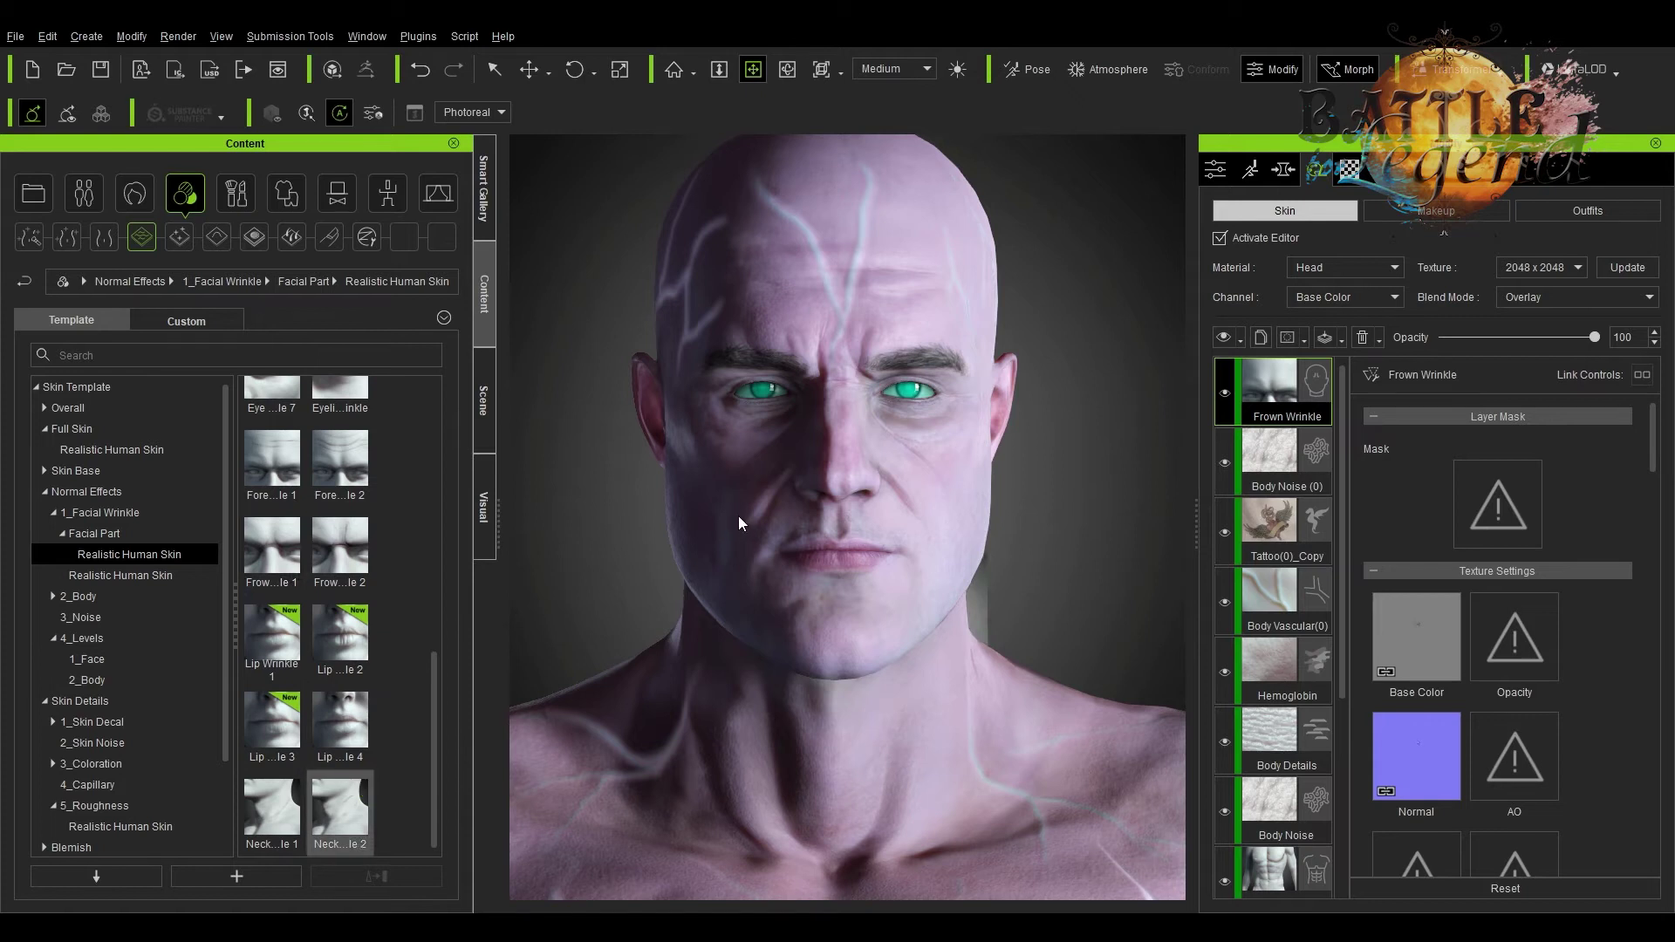
{"action": "right_click_drag", "start_coordinate": [739, 523], "coordinate": [663, 532]}
{"action": "scroll", "coordinate": [301, 591], "scroll_direction": "up", "scroll_amount": 5}
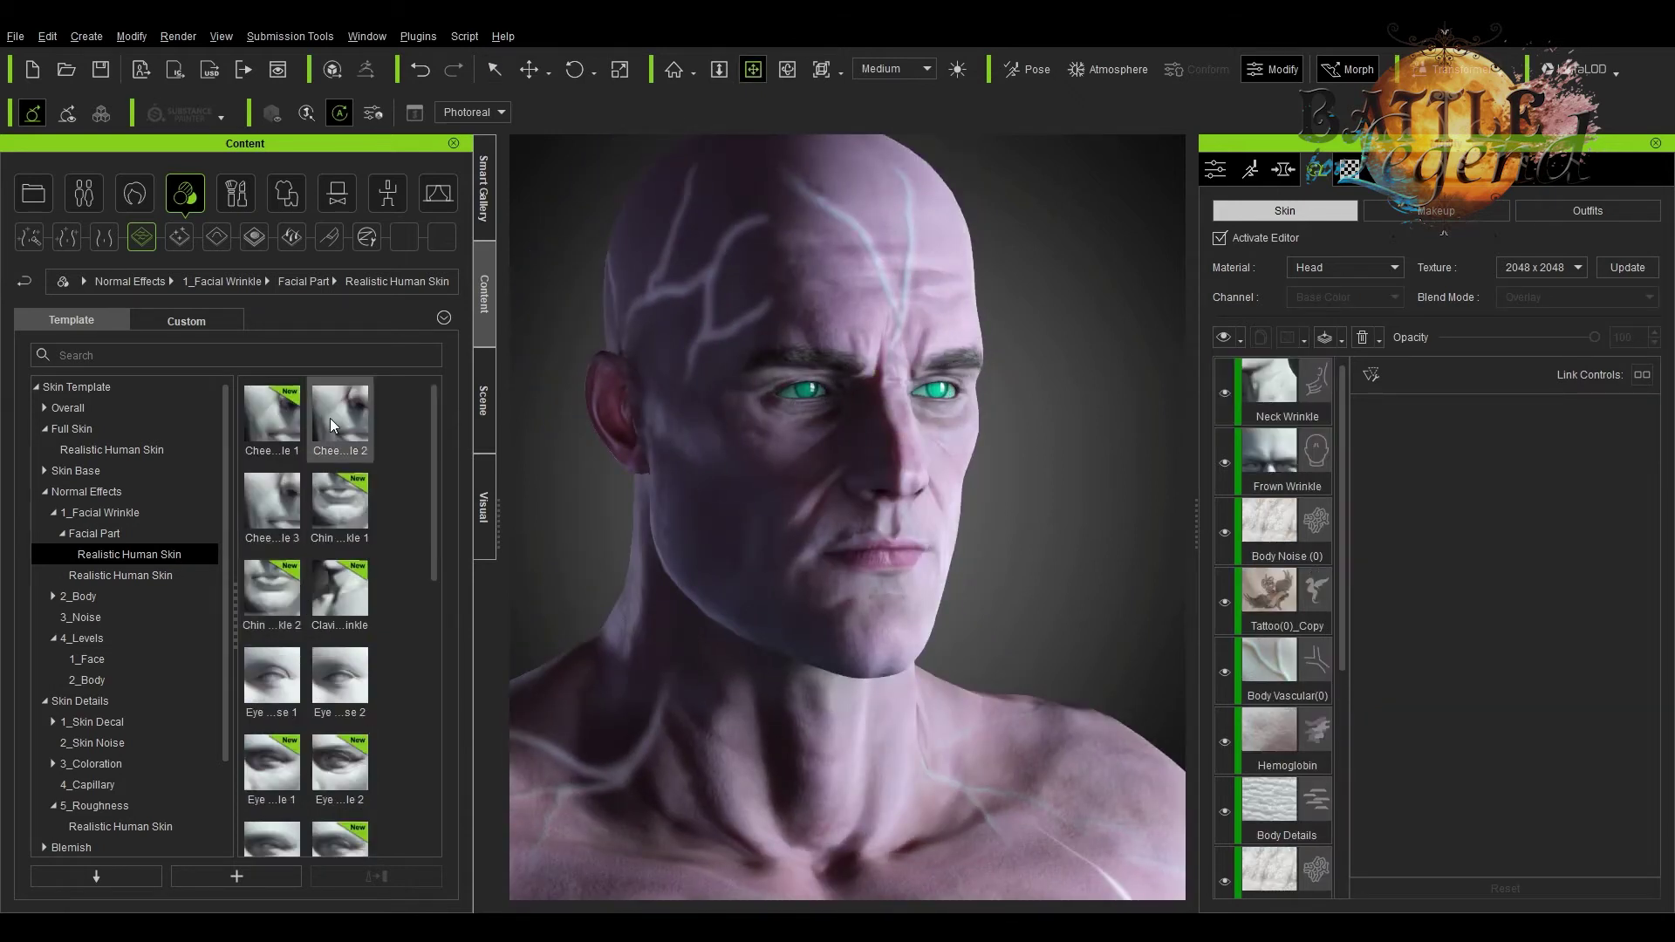
{"action": "right_click_drag", "start_coordinate": [925, 464], "coordinate": [925, 464]}
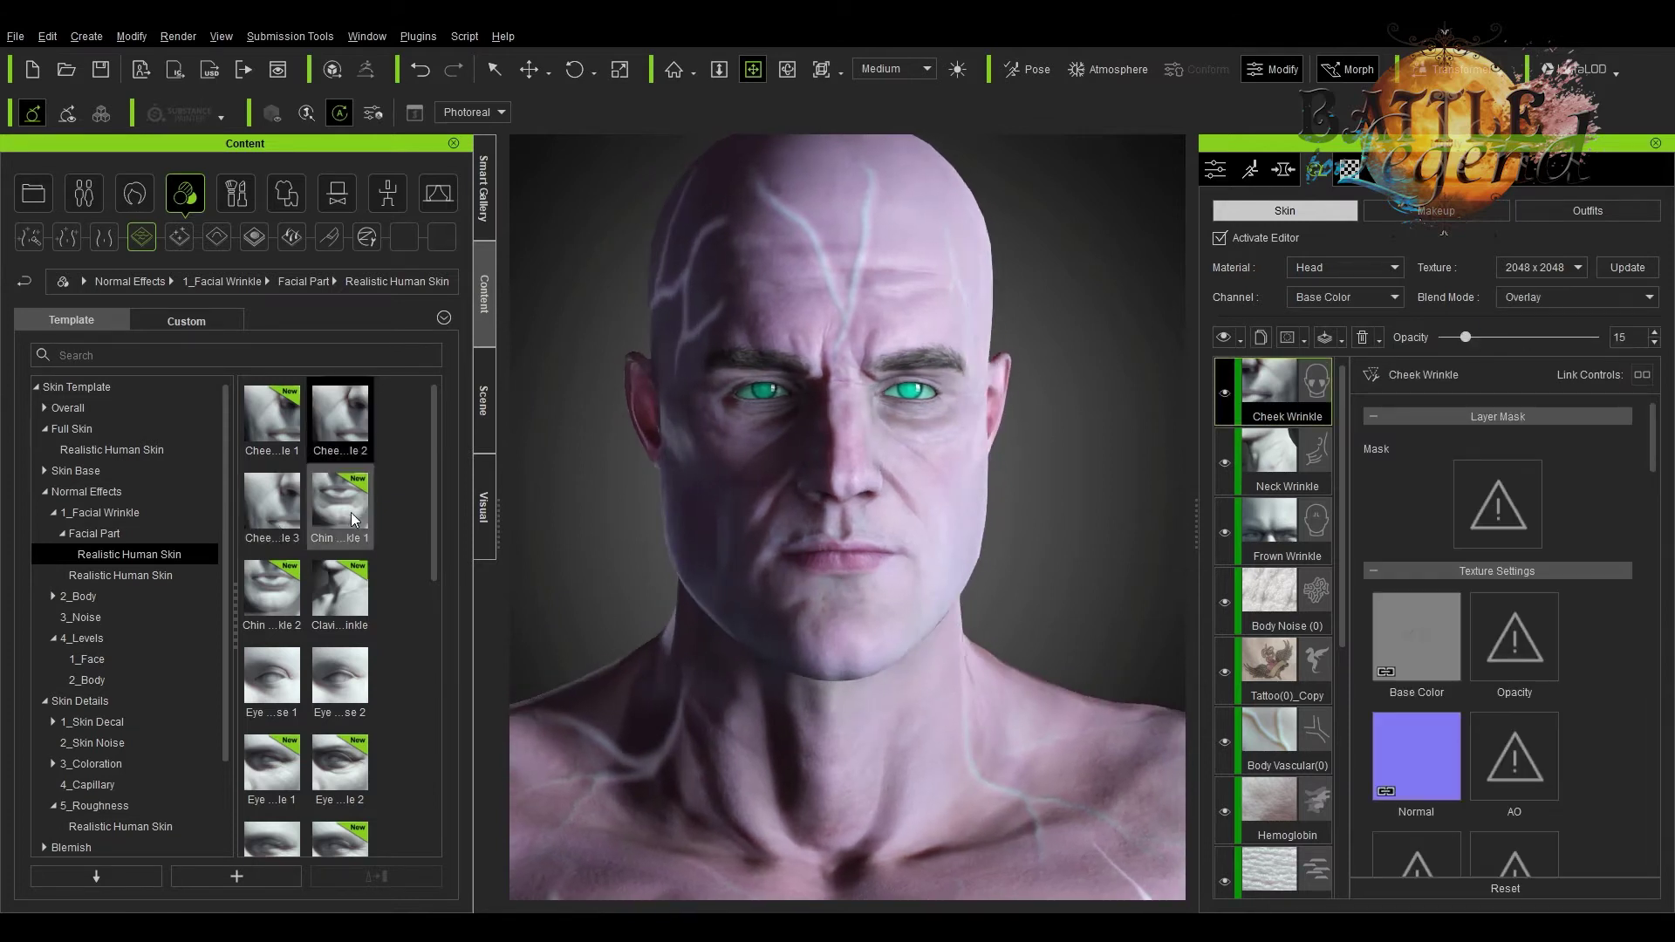
{"action": "left_click_drag", "start_coordinate": [1466, 337], "coordinate": [1574, 337]}
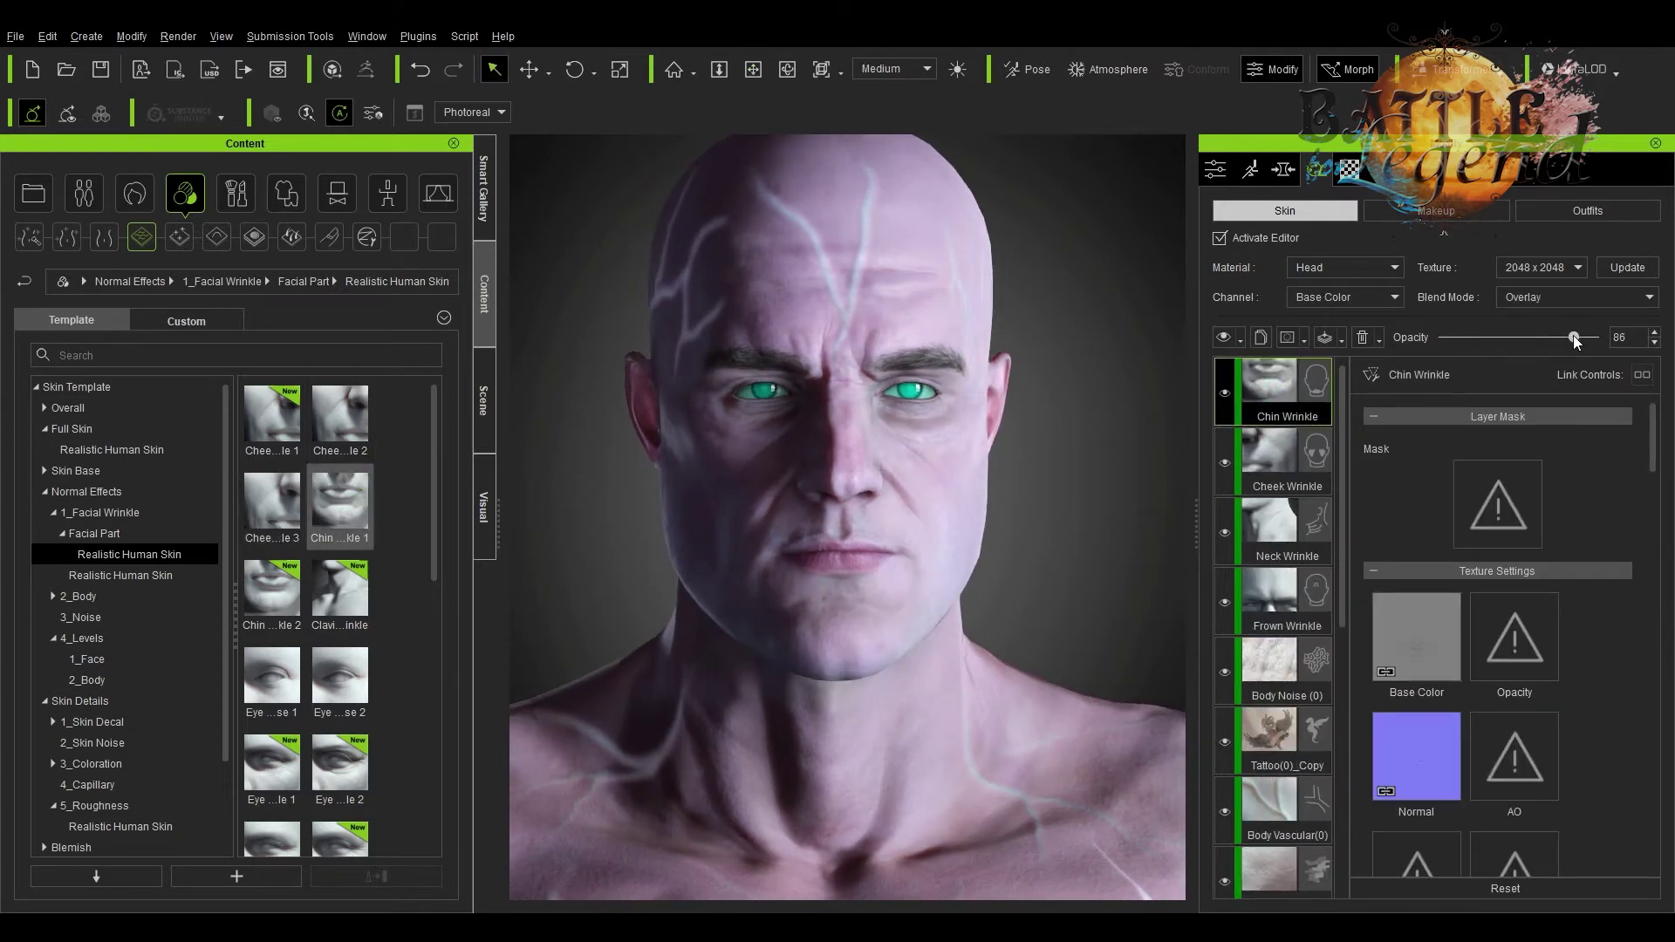
{"action": "right_click_drag", "start_coordinate": [751, 436], "coordinate": [721, 433]}
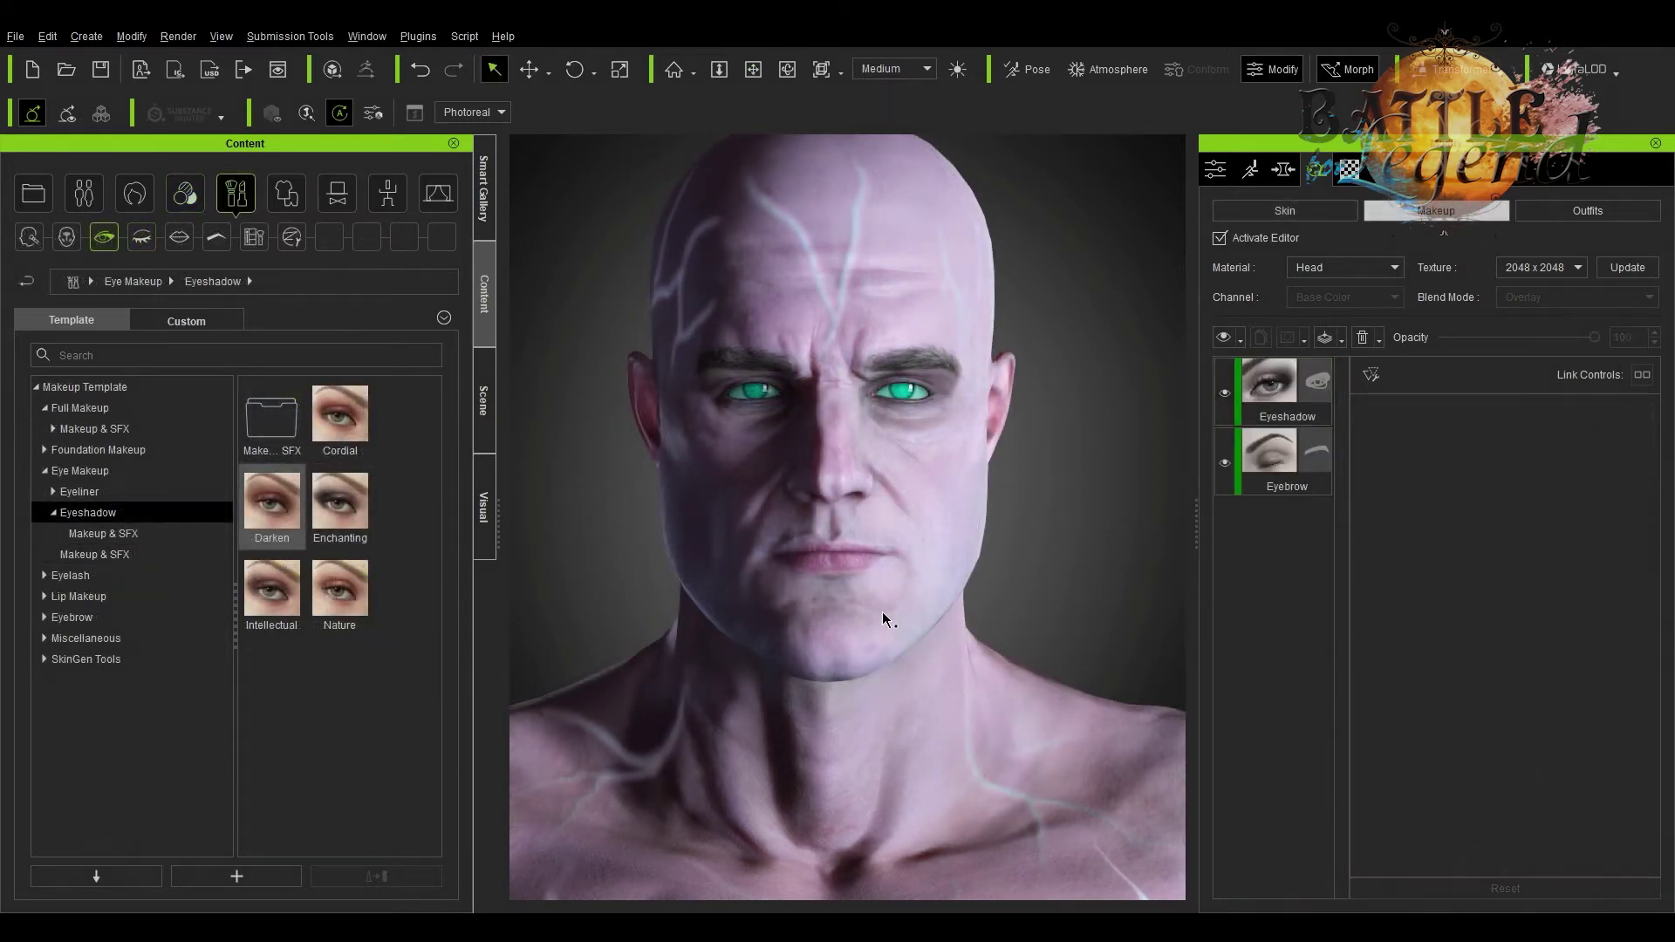
Select the Eyeshadow layer and browse the SFX and Trimmed eyebrow makeup folders
{"action": "left_click", "coordinate": [1269, 388]}
{"action": "left_click", "coordinate": [103, 534]}
{"action": "left_click", "coordinate": [44, 638]}
{"action": "left_click", "coordinate": [95, 721]}
{"action": "left_click", "coordinate": [45, 617]}
{"action": "left_click", "coordinate": [53, 659]}
{"action": "left_click", "coordinate": [91, 701]}
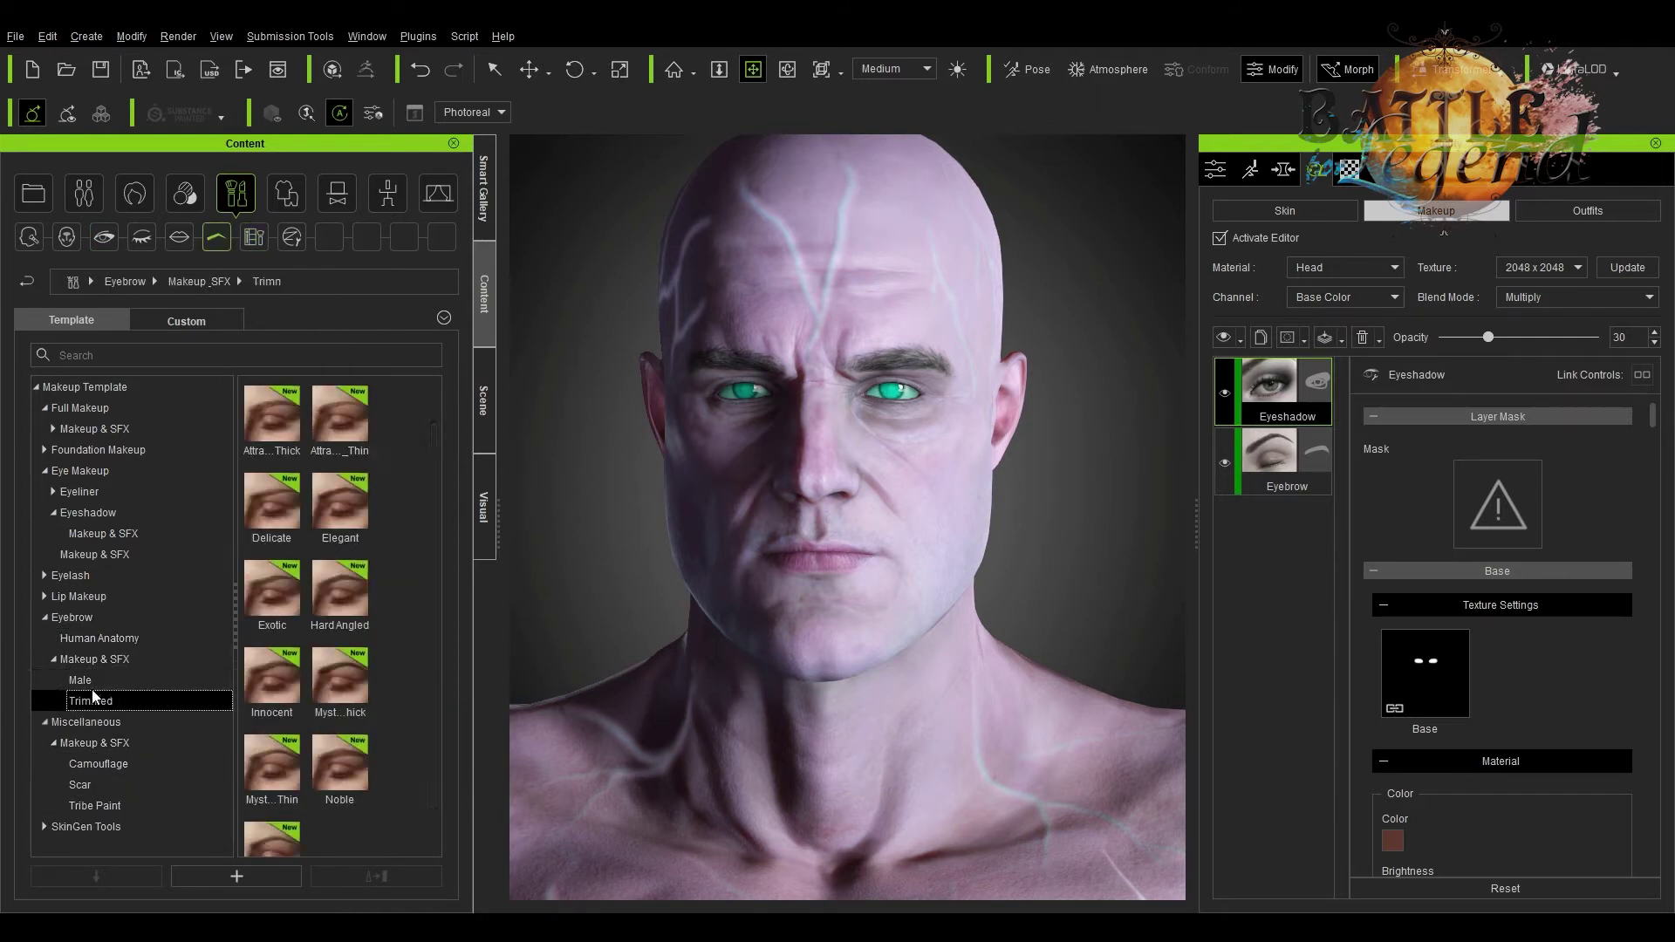
Apply the Masculinity contour to the face and set its values to 15 and 2
{"action": "left_click", "coordinate": [96, 533]}
{"action": "left_click", "coordinate": [98, 449]}
{"action": "double_click", "coordinate": [333, 442]}
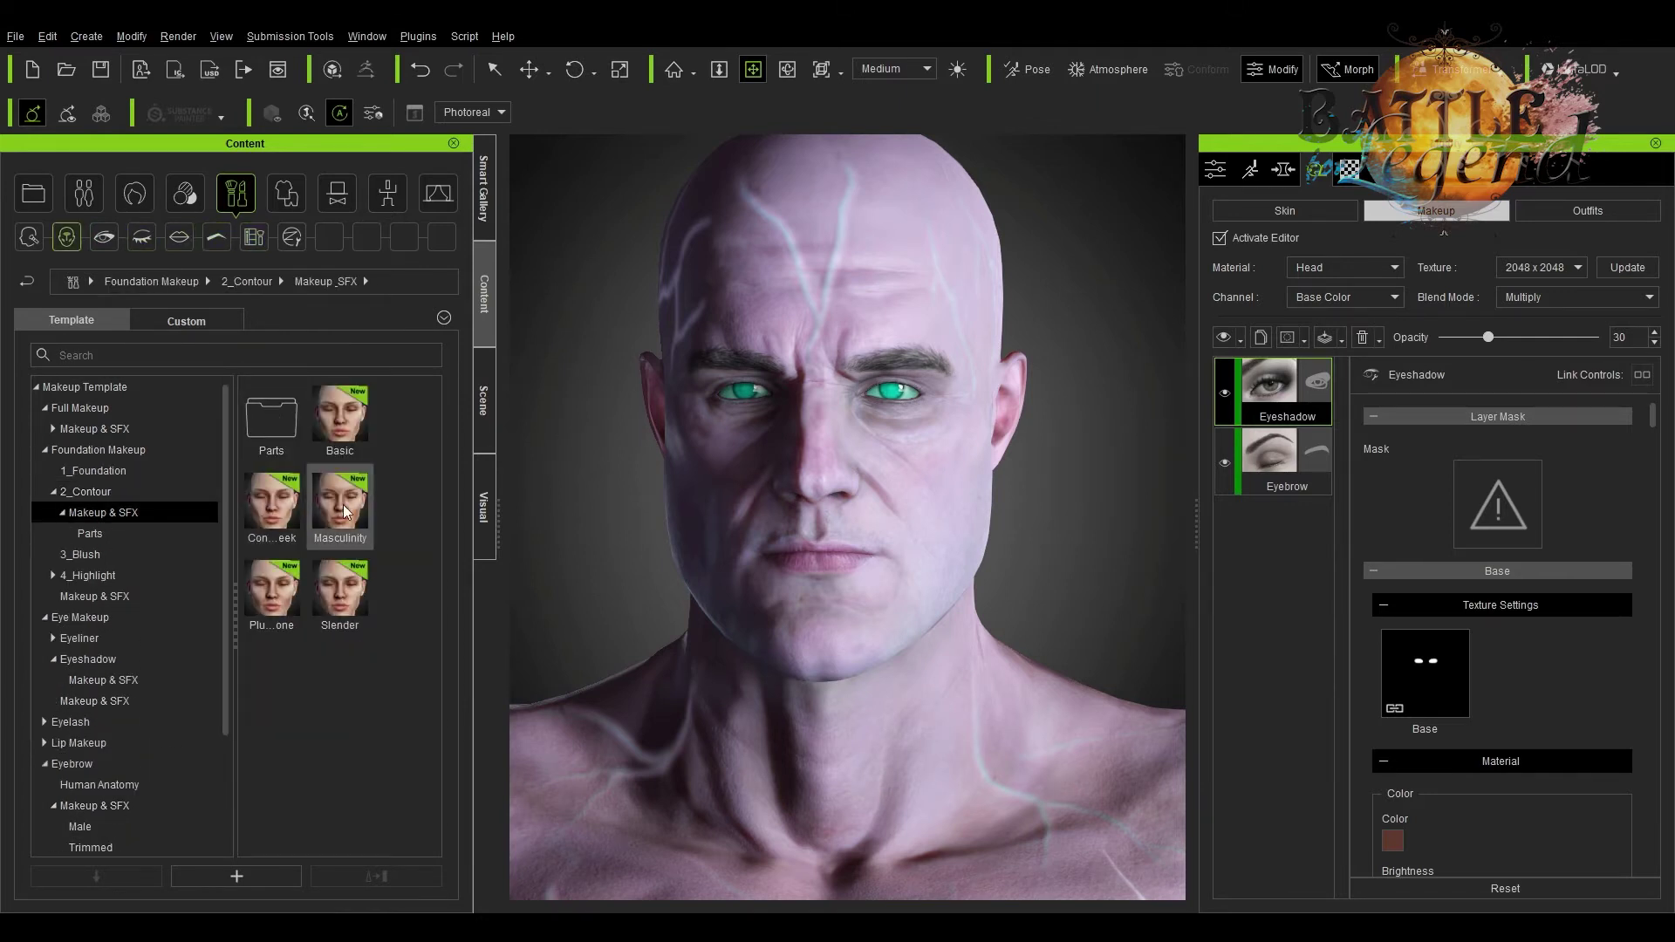
{"action": "double_click", "coordinate": [346, 511]}
{"action": "scroll", "coordinate": [1554, 674], "scroll_direction": "down", "scroll_amount": 5}
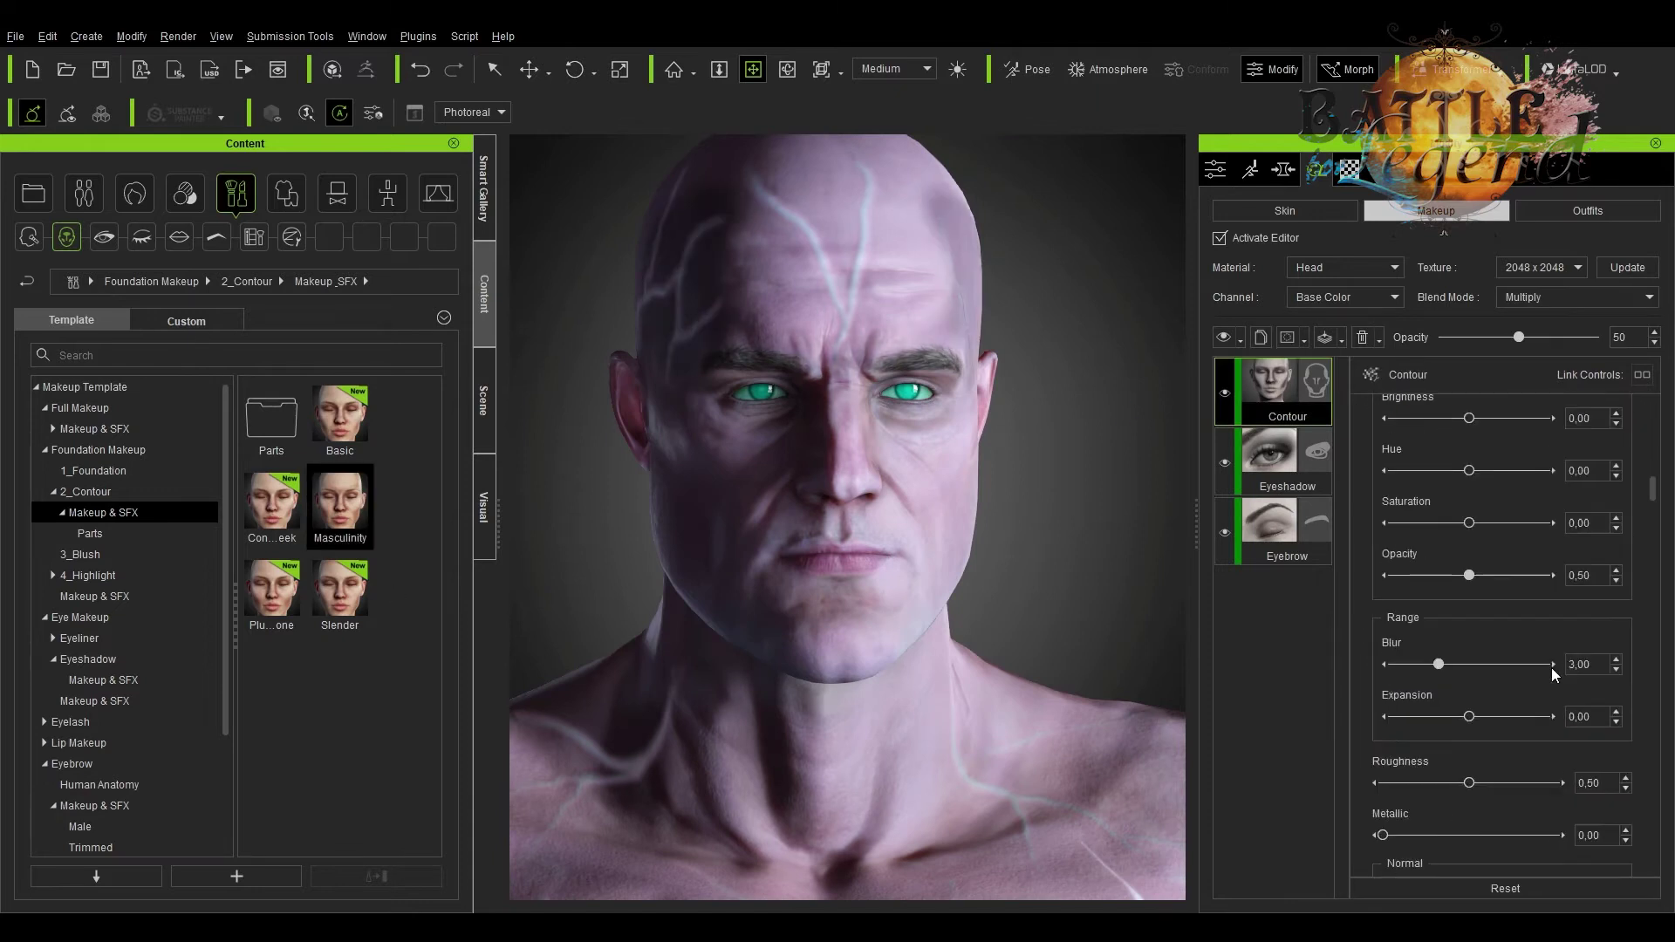
{"action": "scroll", "coordinate": [1555, 673], "scroll_direction": "up", "scroll_amount": 3}
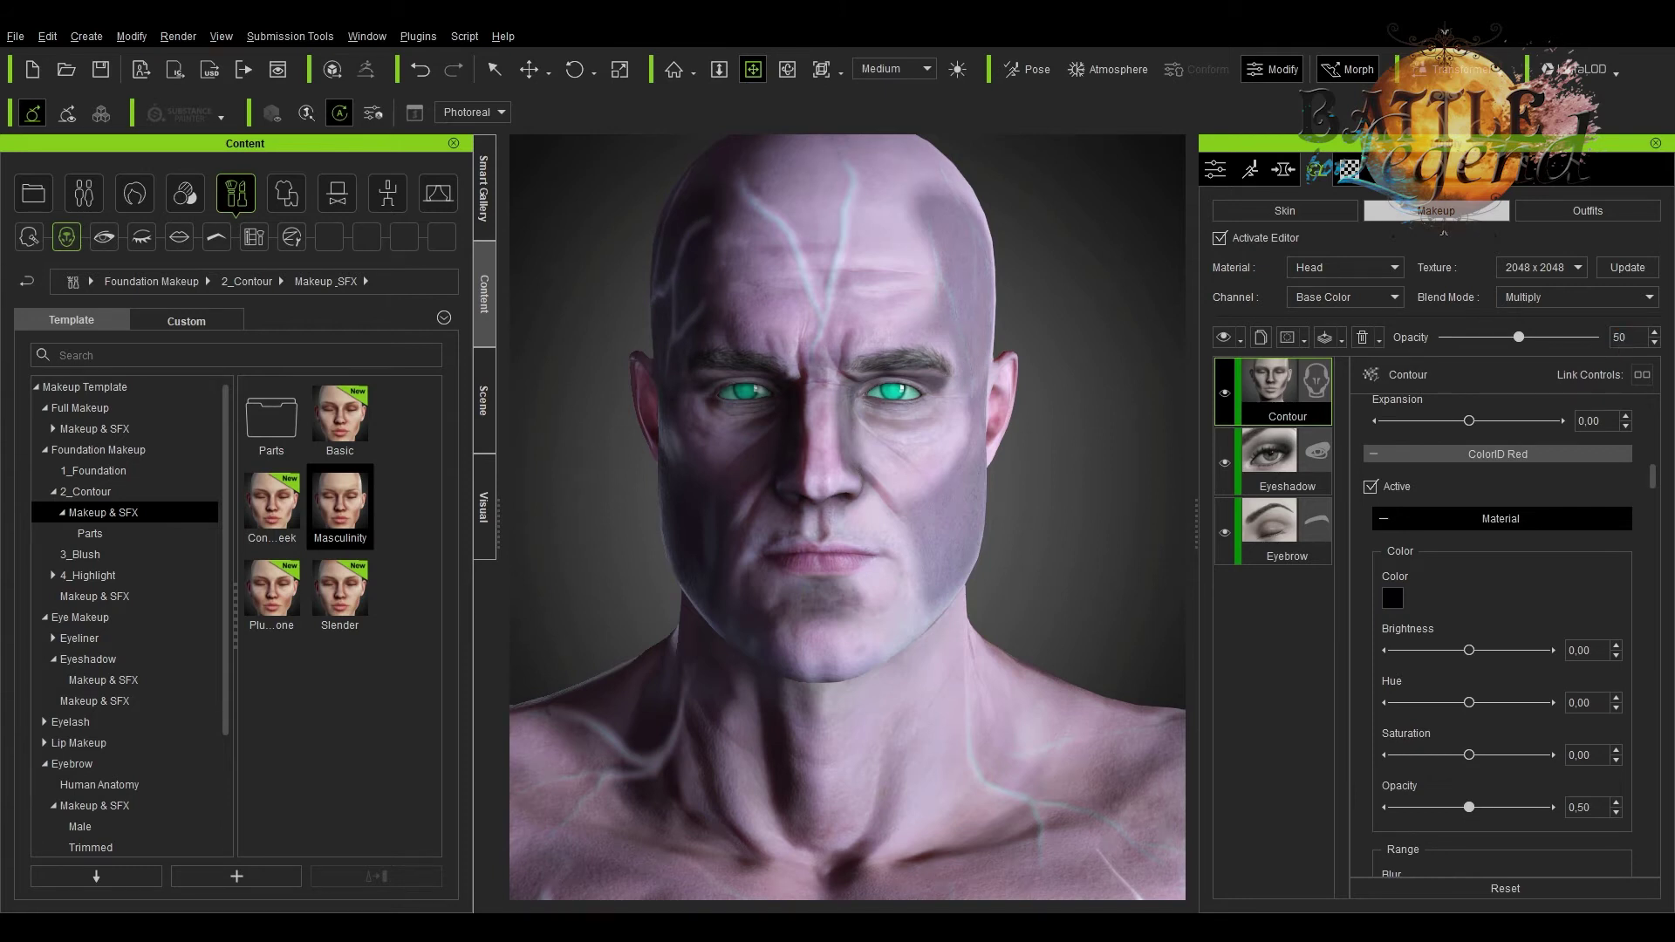
{"action": "type", "text": "15"}
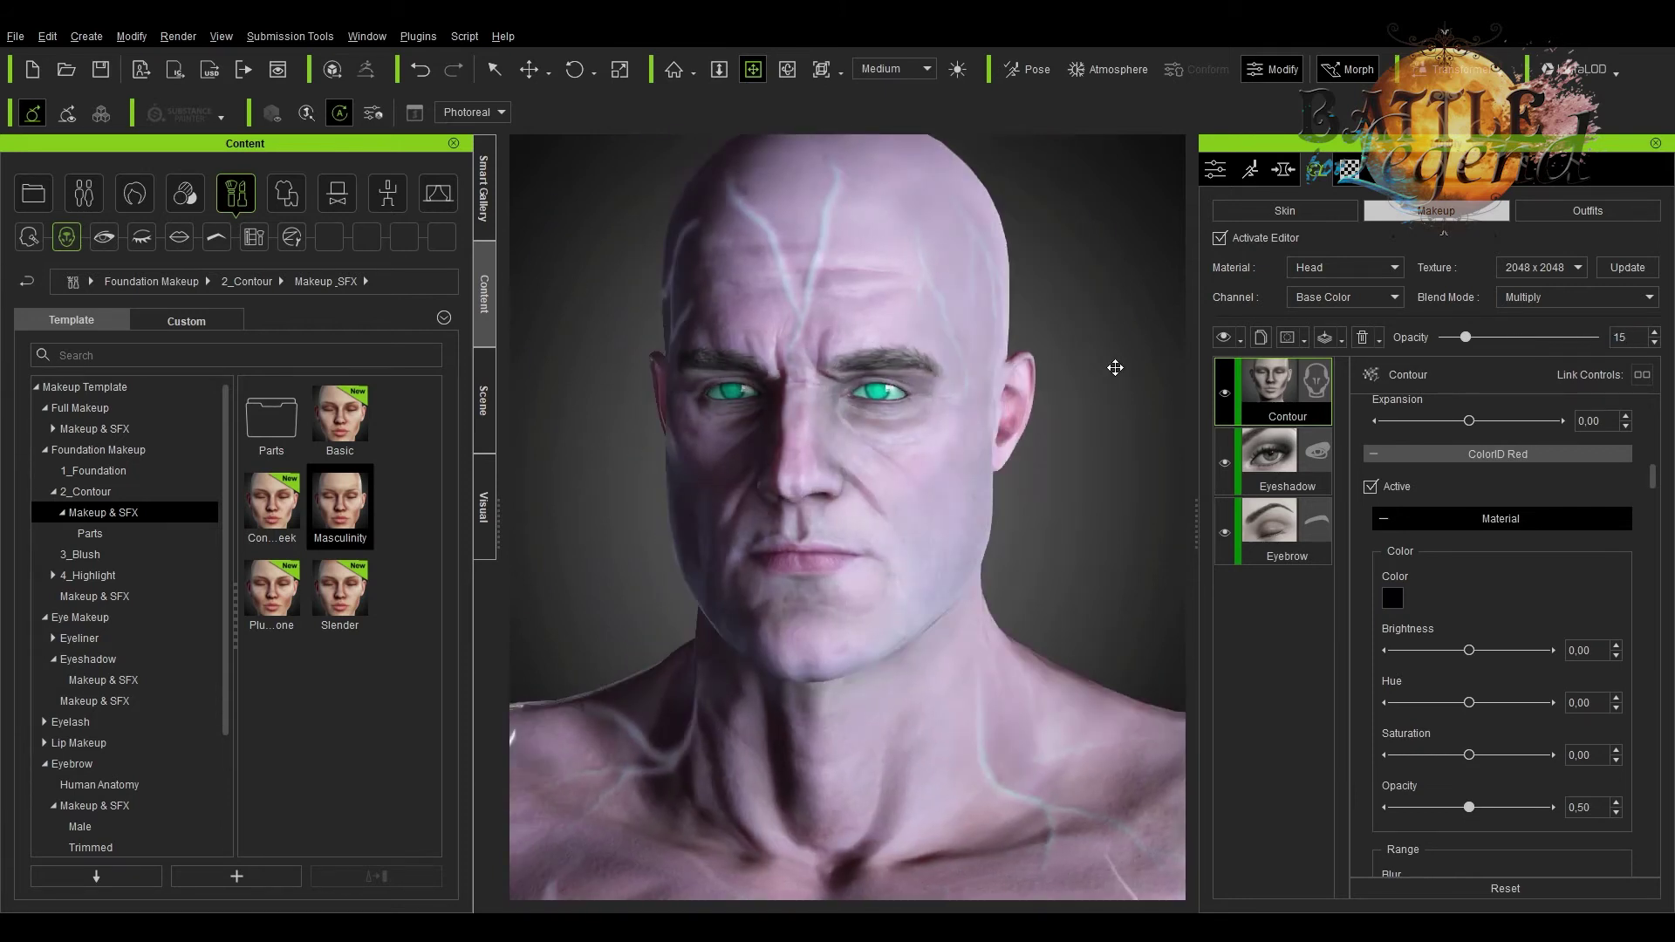
{"action": "scroll", "coordinate": [1561, 579], "scroll_direction": "down", "scroll_amount": 5}
{"action": "type", "text": "2"}
{"action": "scroll", "coordinate": [1521, 521], "scroll_direction": "up", "scroll_amount": 3}
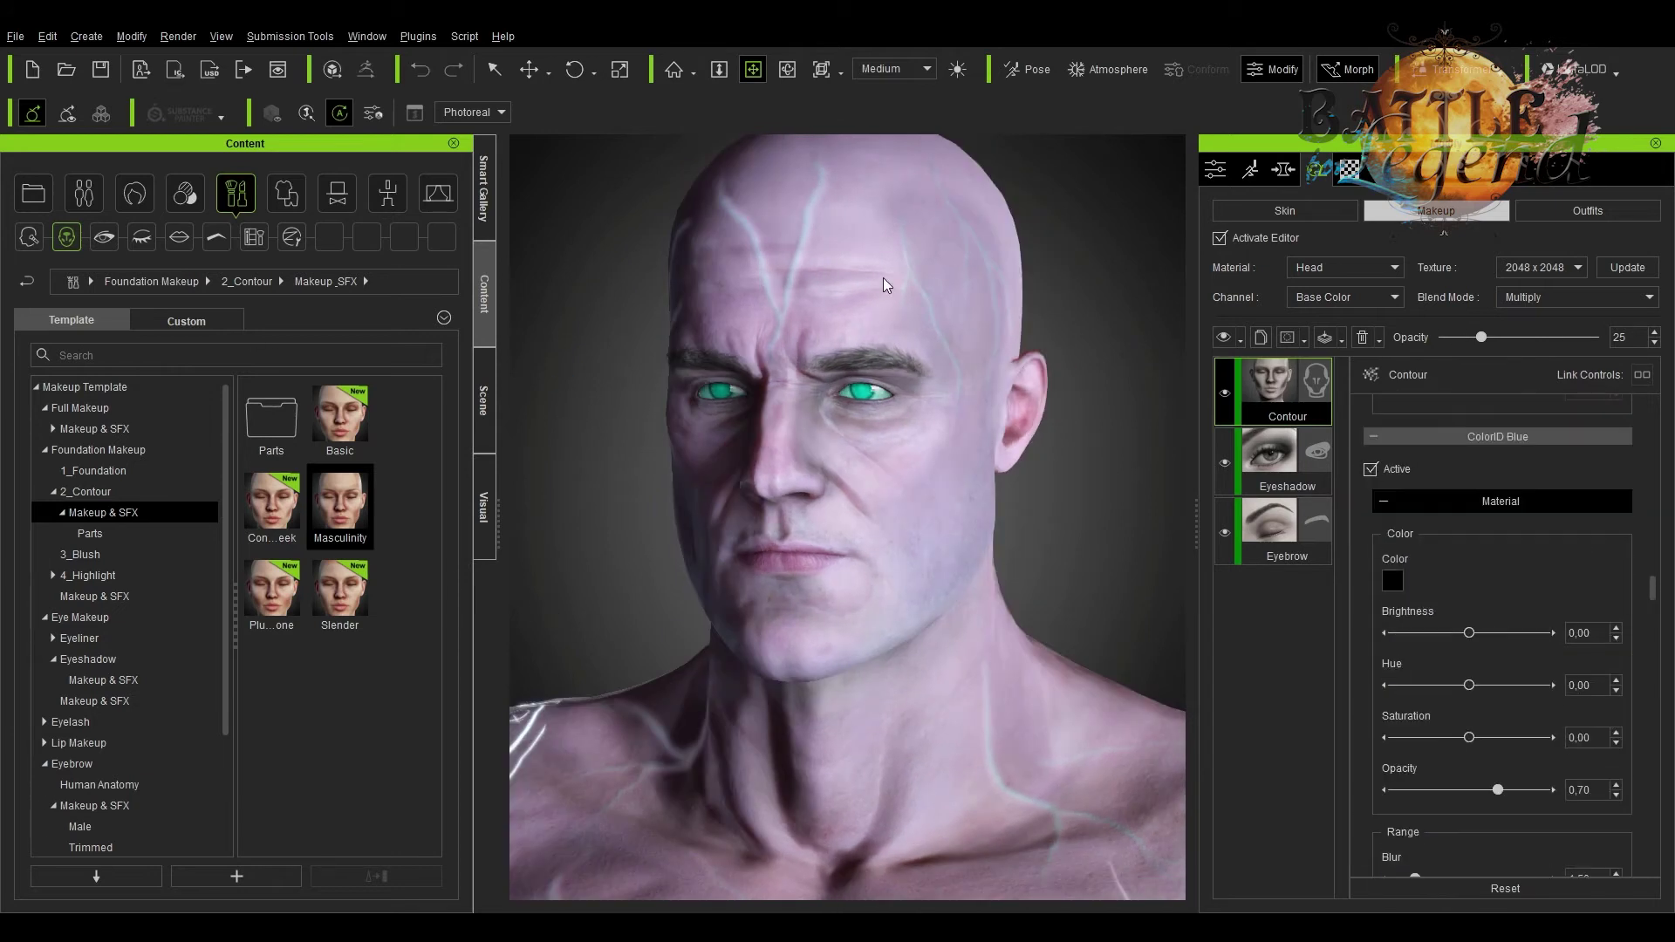
Reselect the Eyeshadow layer and bring up the Eyelash makeup presets
{"action": "left_click", "coordinate": [1270, 459]}
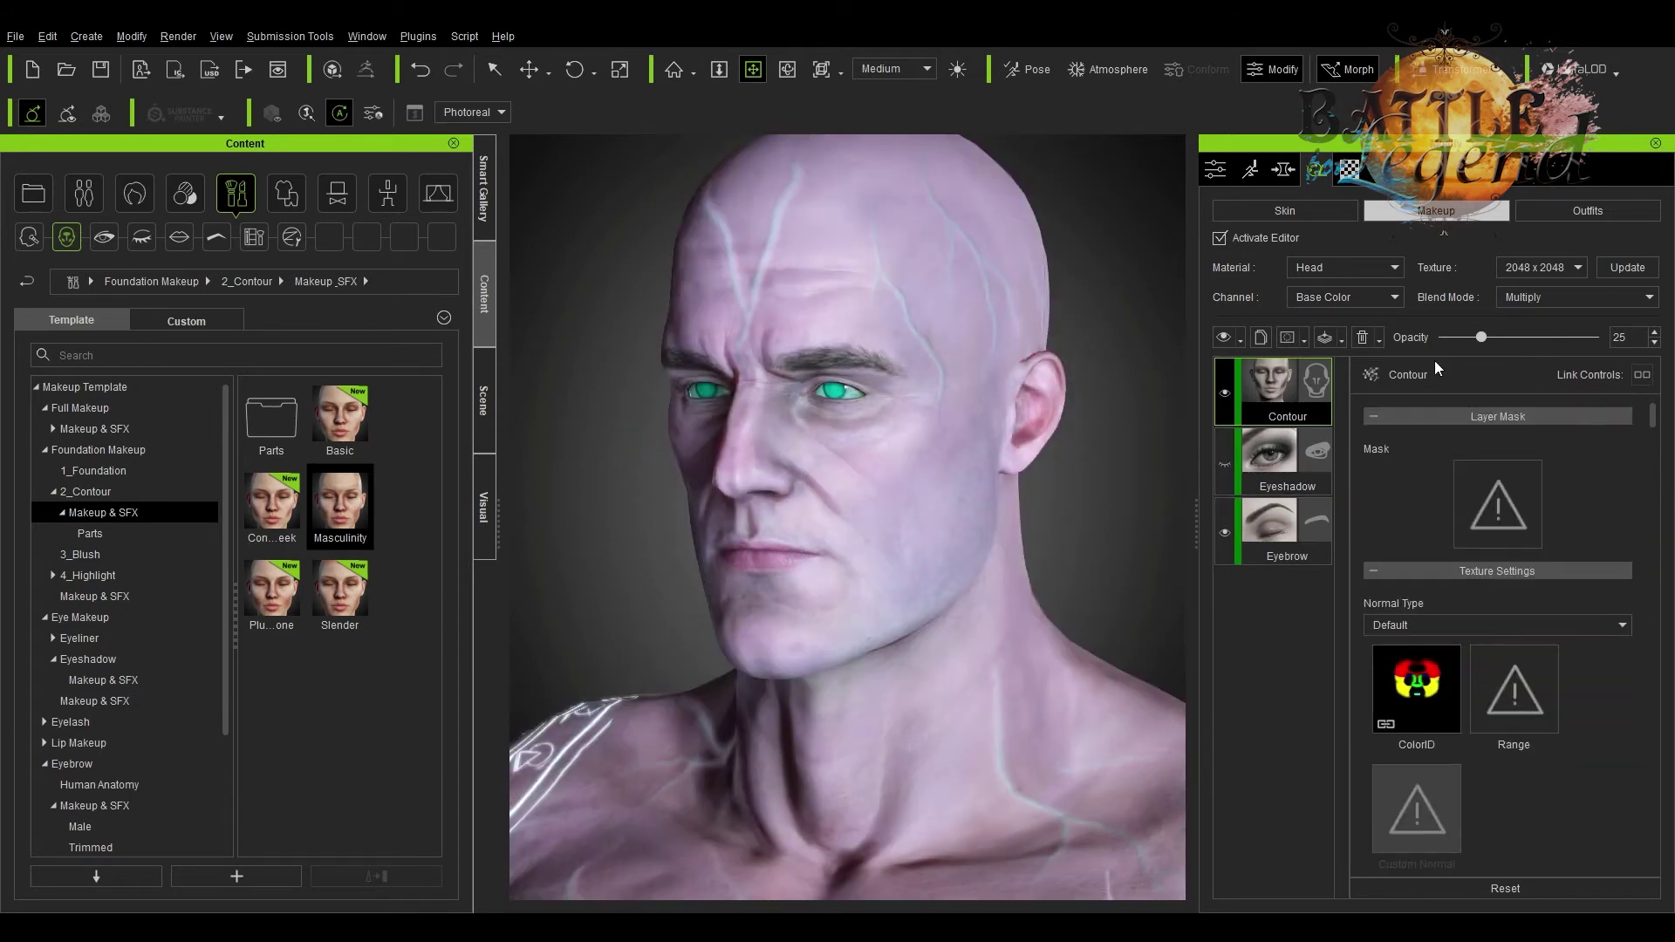
{"action": "left_click", "coordinate": [70, 721]}
{"action": "double_click", "coordinate": [272, 417]}
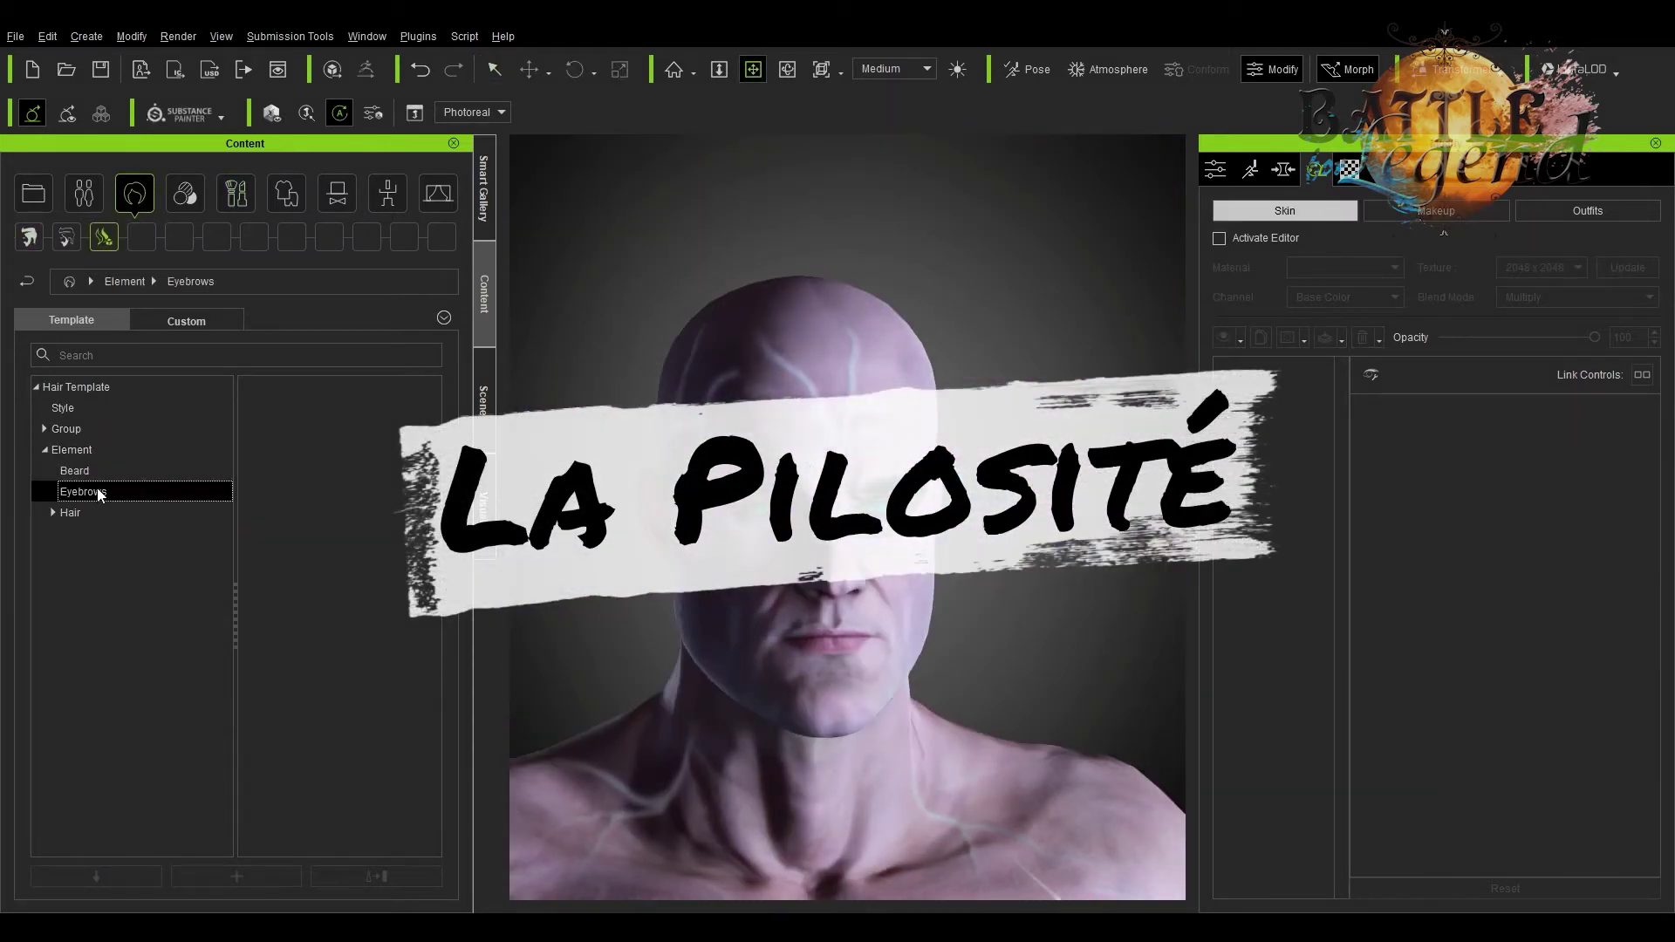
Apply Male_Bushy eyebrows to the character
{"action": "double_click", "coordinate": [340, 419]}
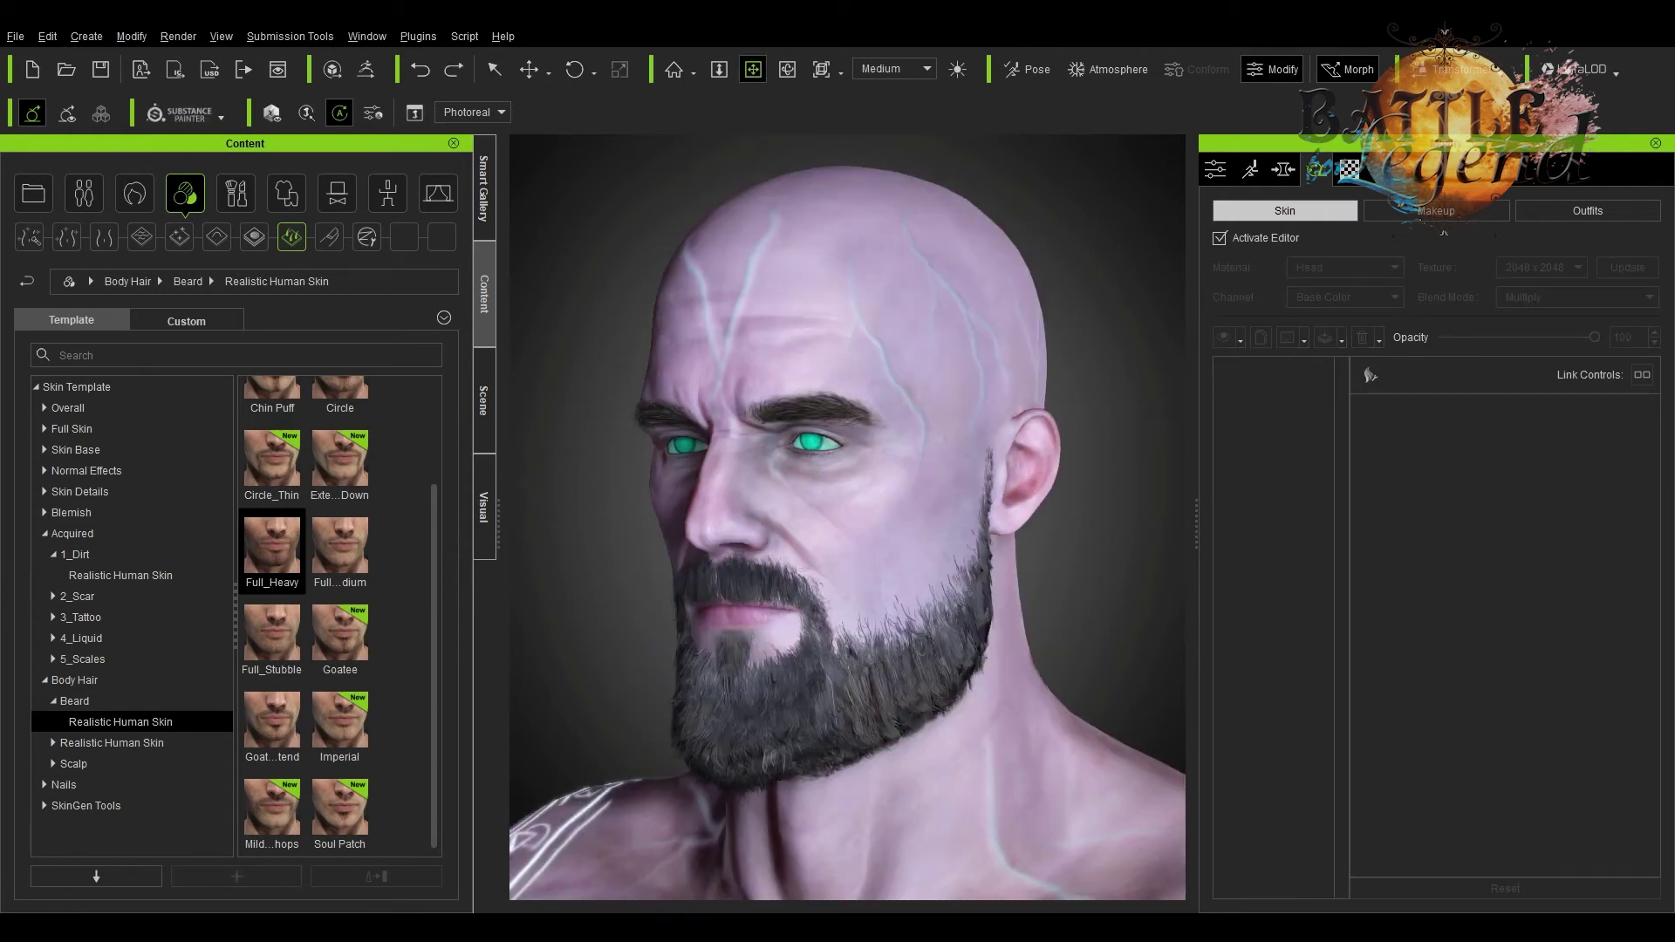
{"action": "scroll", "coordinate": [1623, 671], "scroll_direction": "down", "scroll_amount": 5}
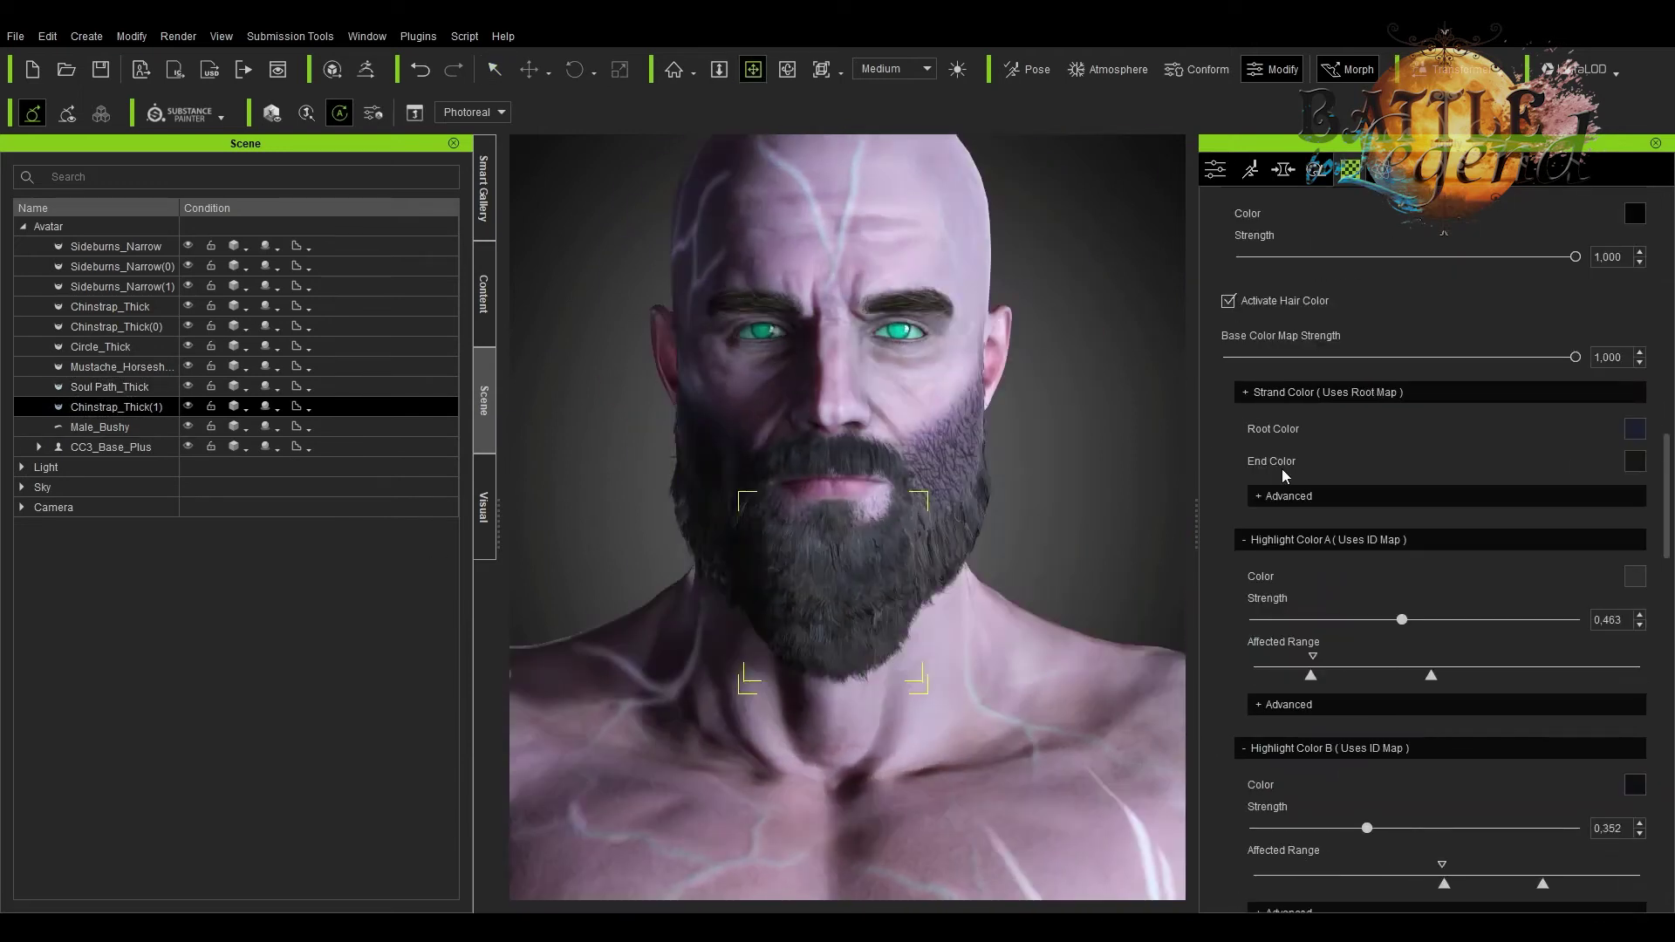
Drag a hair piece from the Content panel onto the character in the viewport
{"action": "left_click_drag", "start_coordinate": [271, 589], "coordinate": [960, 523]}
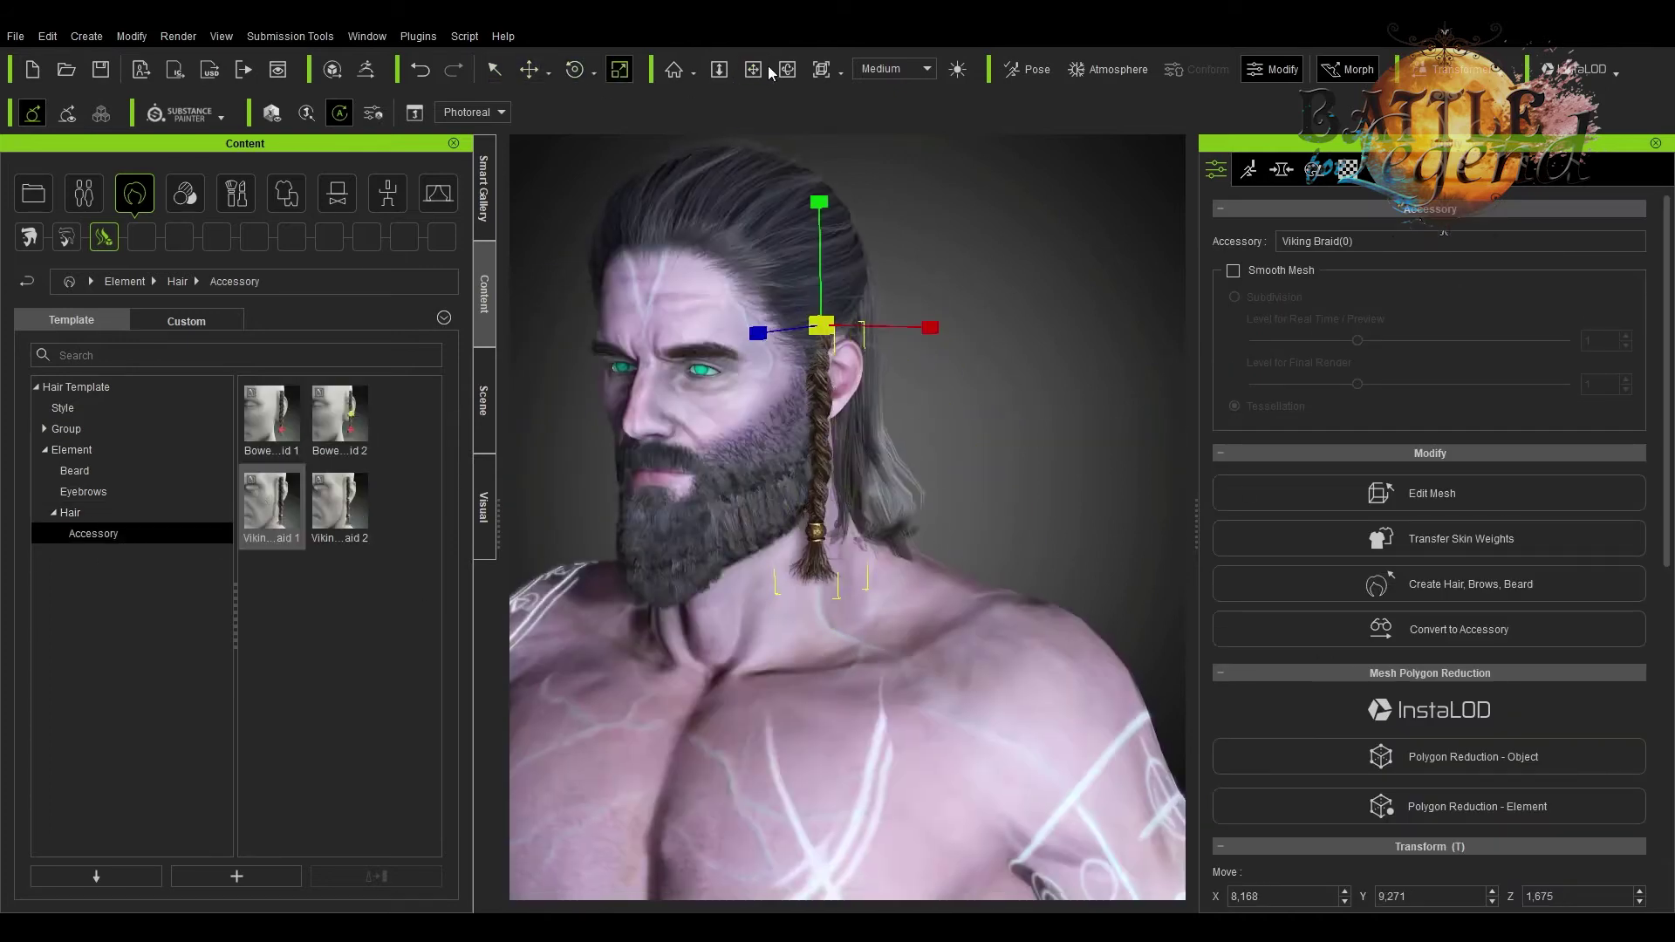
Attach the Viking Braid 1 accessory beside the character's face
{"action": "left_click_drag", "start_coordinate": [272, 506], "coordinate": [789, 415]}
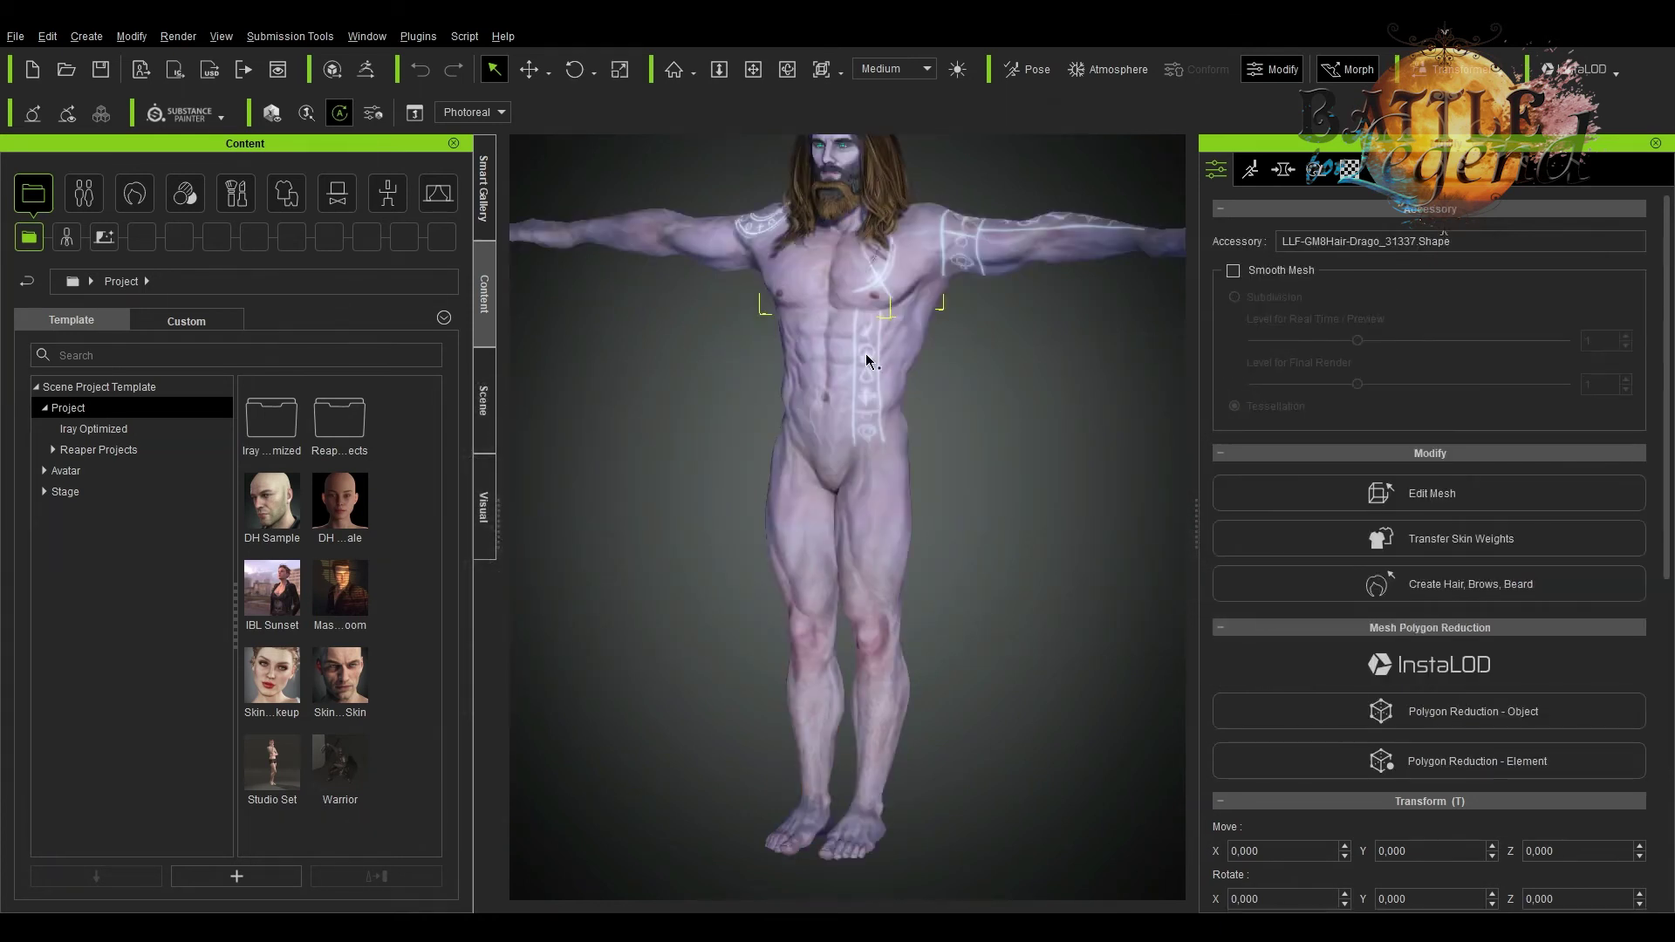
Select the Circle_Thick beard pieces and the imported beard accessory, then frame the head
{"action": "left_click", "coordinate": [187, 390]}
{"action": "left_click", "coordinate": [186, 487]}
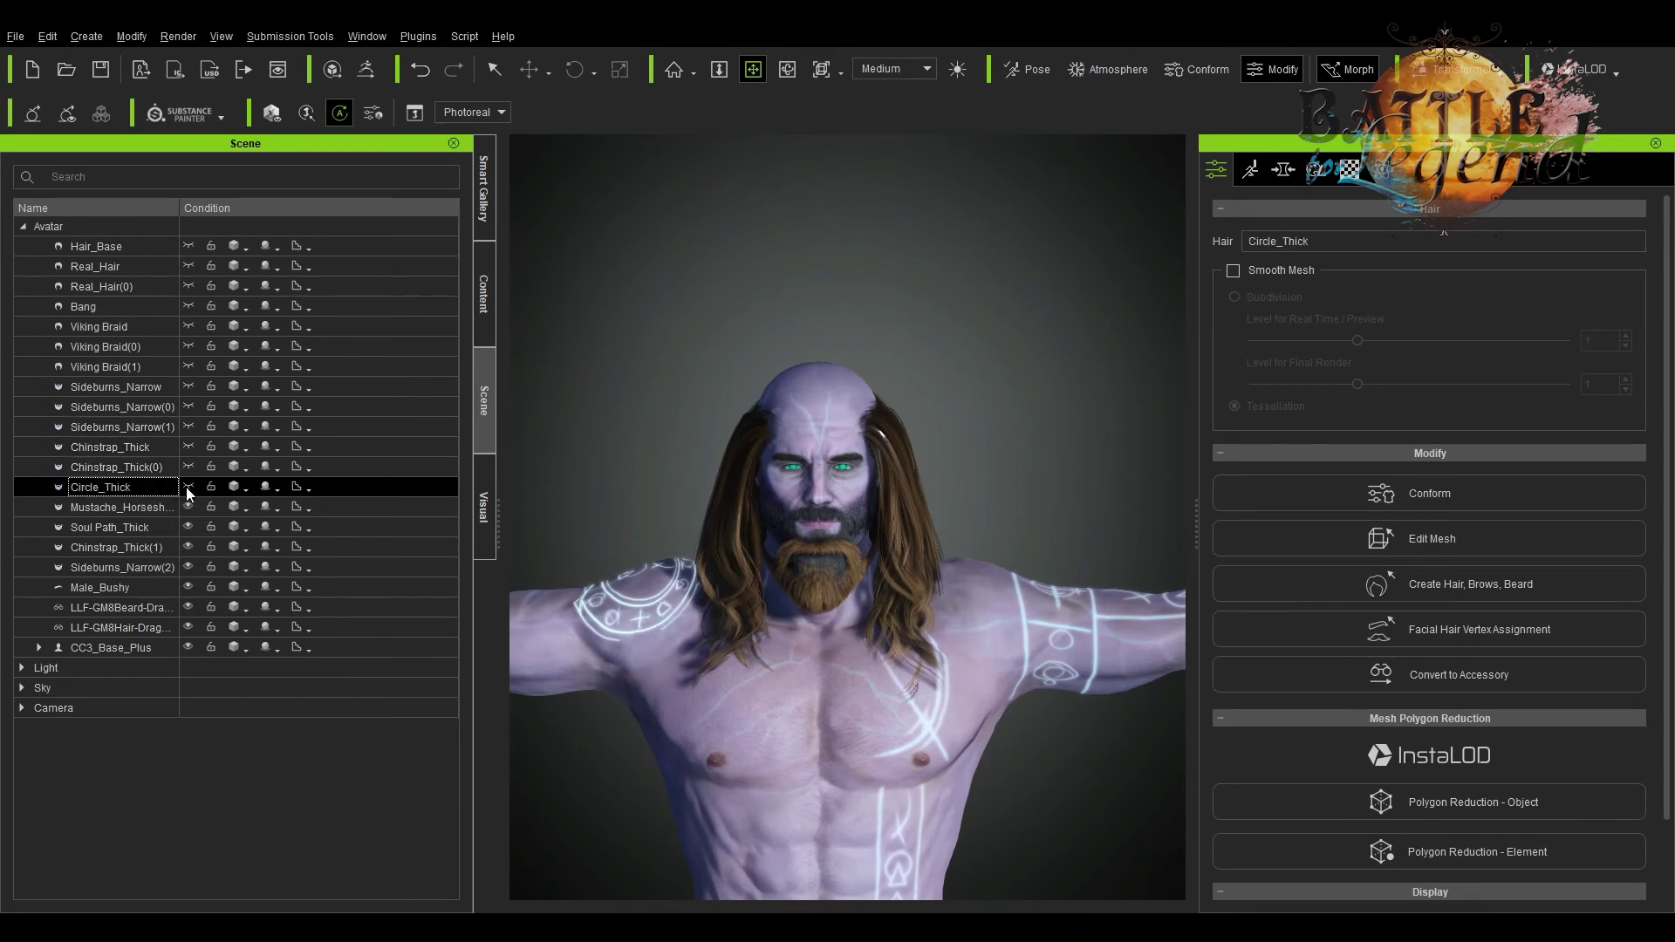
{"action": "left_click", "coordinate": [157, 607]}
{"action": "key", "text": "w"}
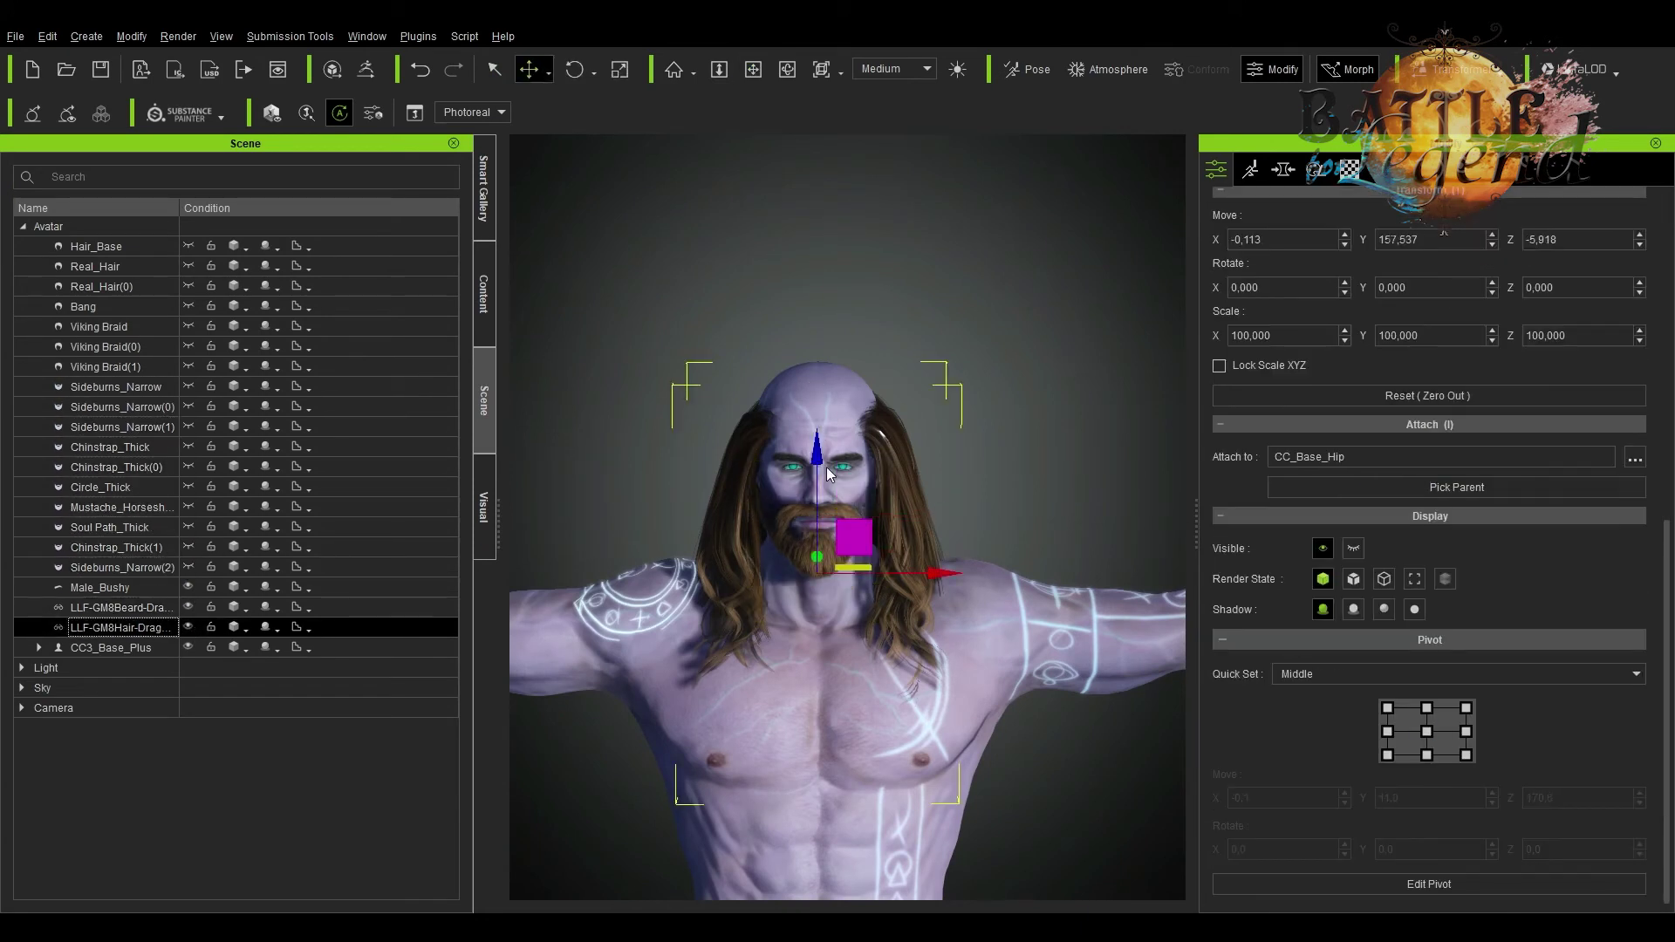
{"action": "left_click", "coordinate": [753, 69]}
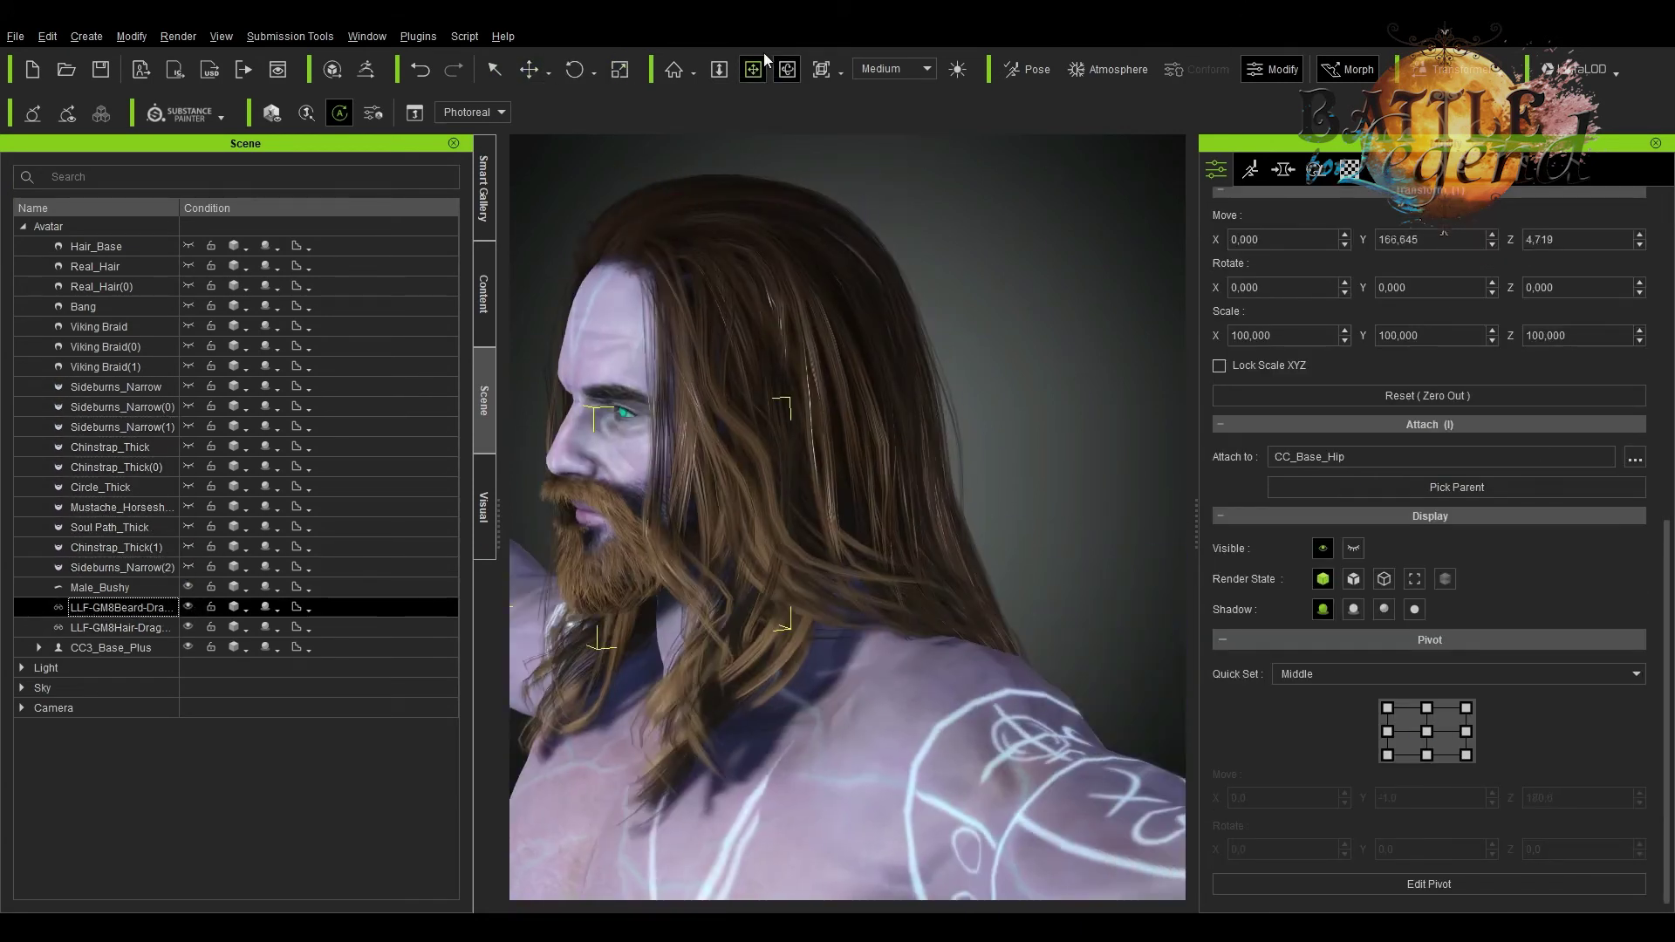
{"action": "right_click_drag", "start_coordinate": [764, 493], "coordinate": [653, 381]}
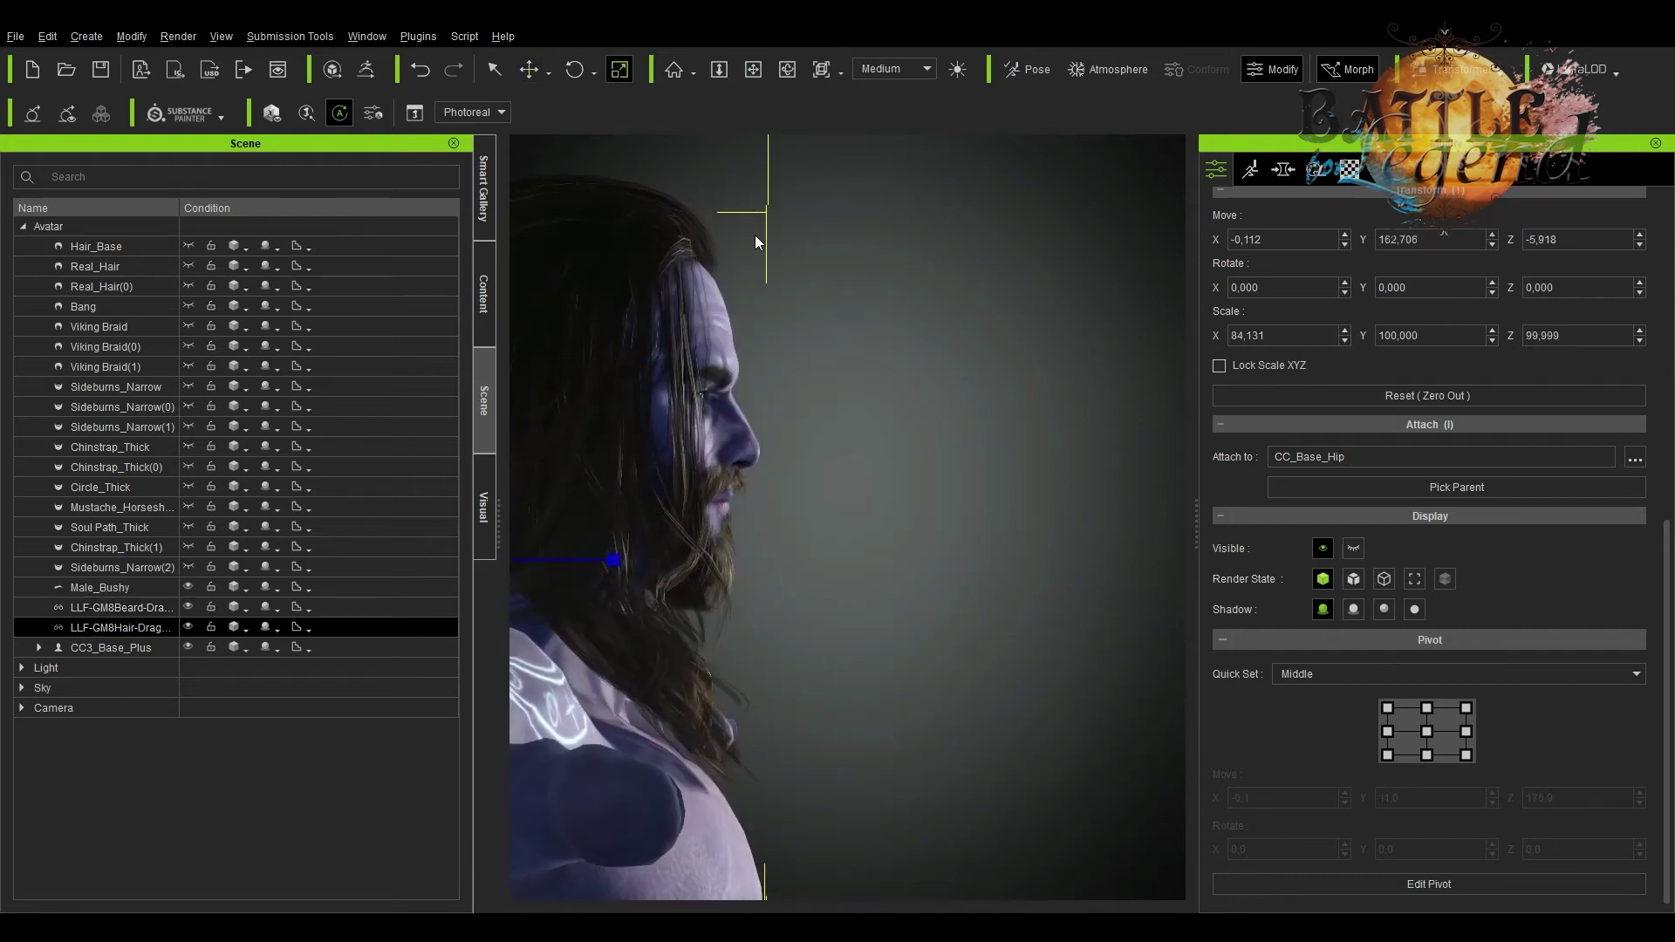
{"action": "left_click", "coordinate": [753, 69]}
Delete the Real_Hair and Bang pieces and both Viking Braid pieces
{"action": "left_click", "coordinate": [191, 247]}
{"action": "key", "text": "Delete"}
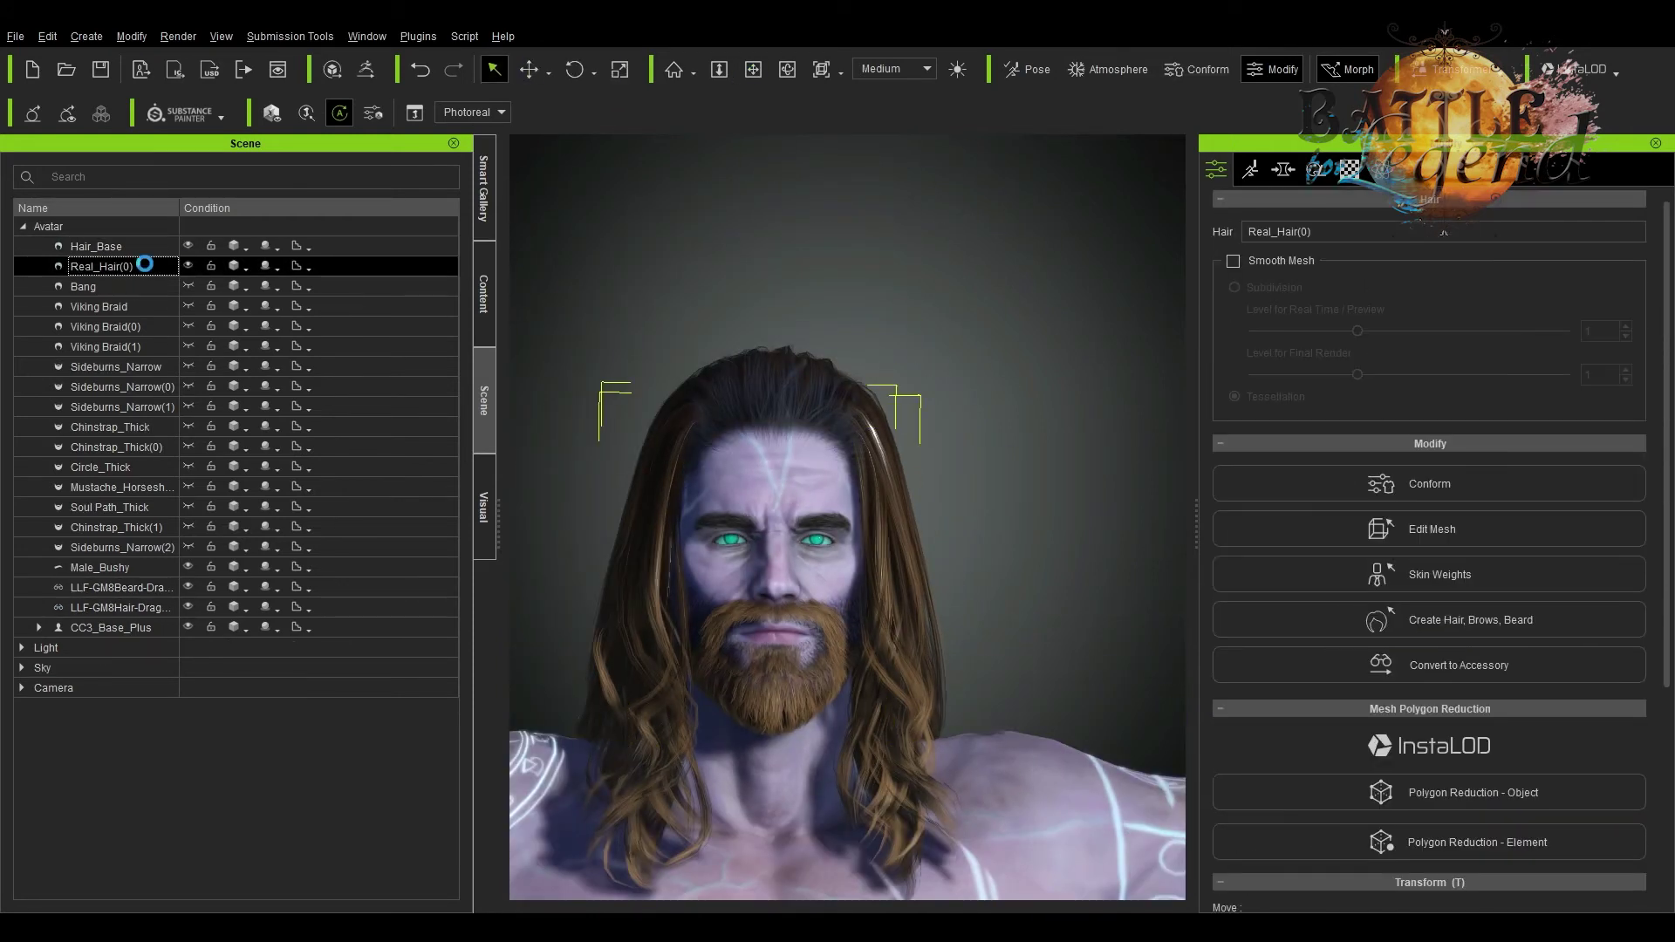
{"action": "key", "text": "Delete"}
{"action": "right_click_drag", "start_coordinate": [731, 333], "coordinate": [951, 553]}
{"action": "key", "text": "w"}
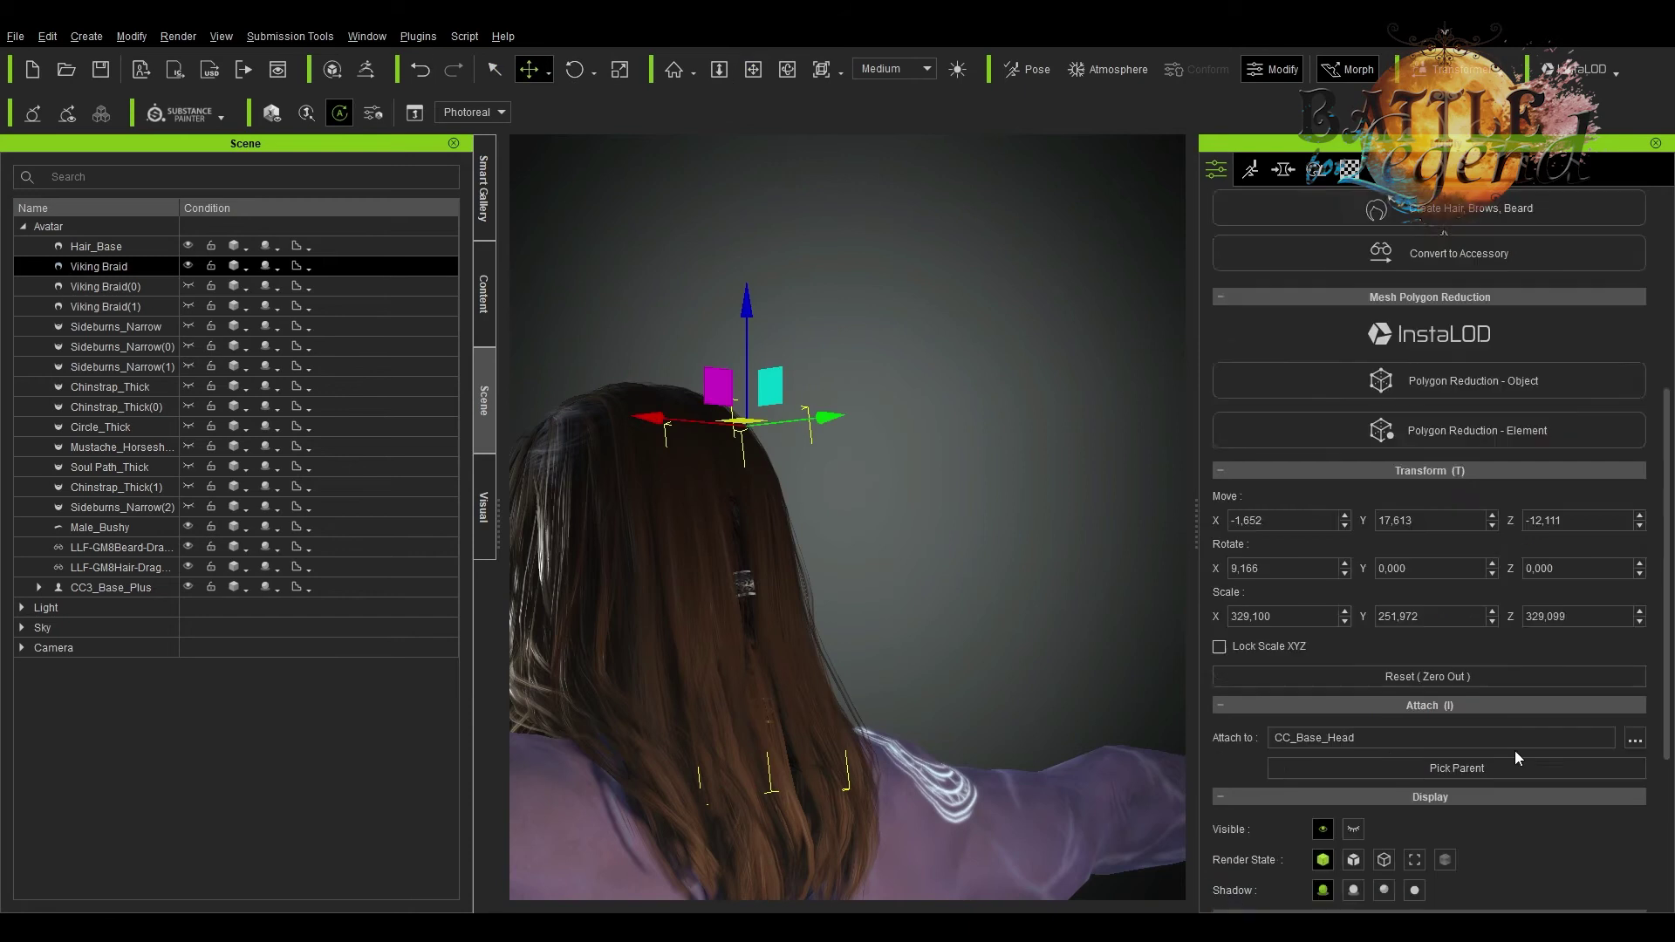
{"action": "key", "text": "Delete"}
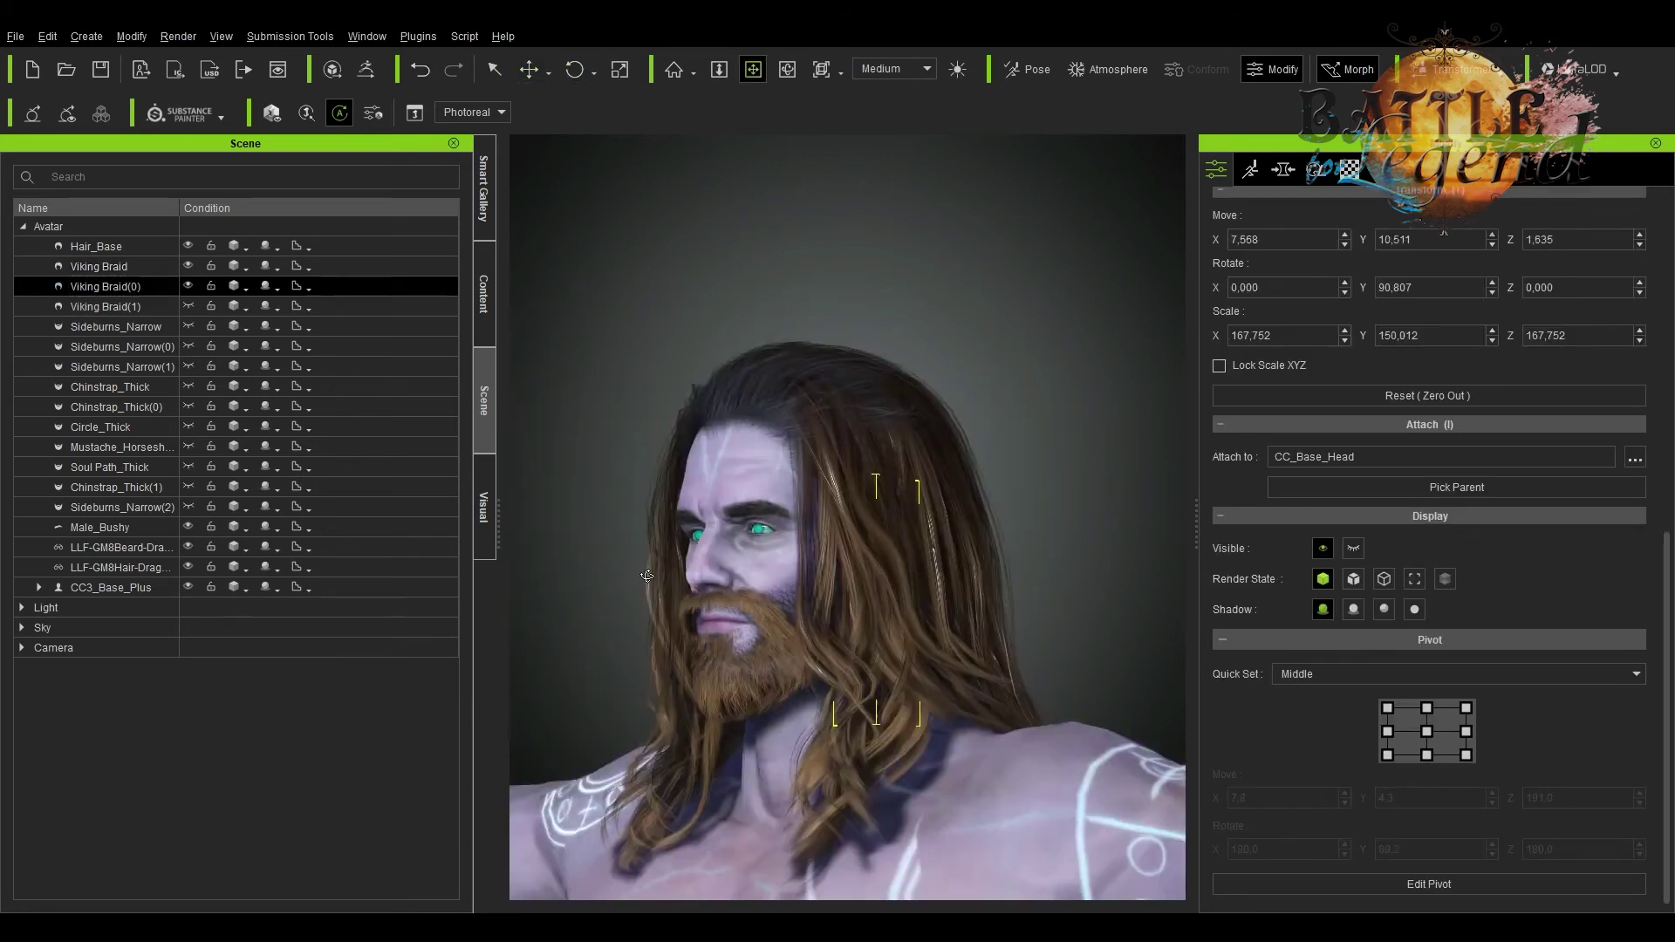
{"action": "left_click", "coordinate": [129, 287]}
{"action": "key", "text": "Delete"}
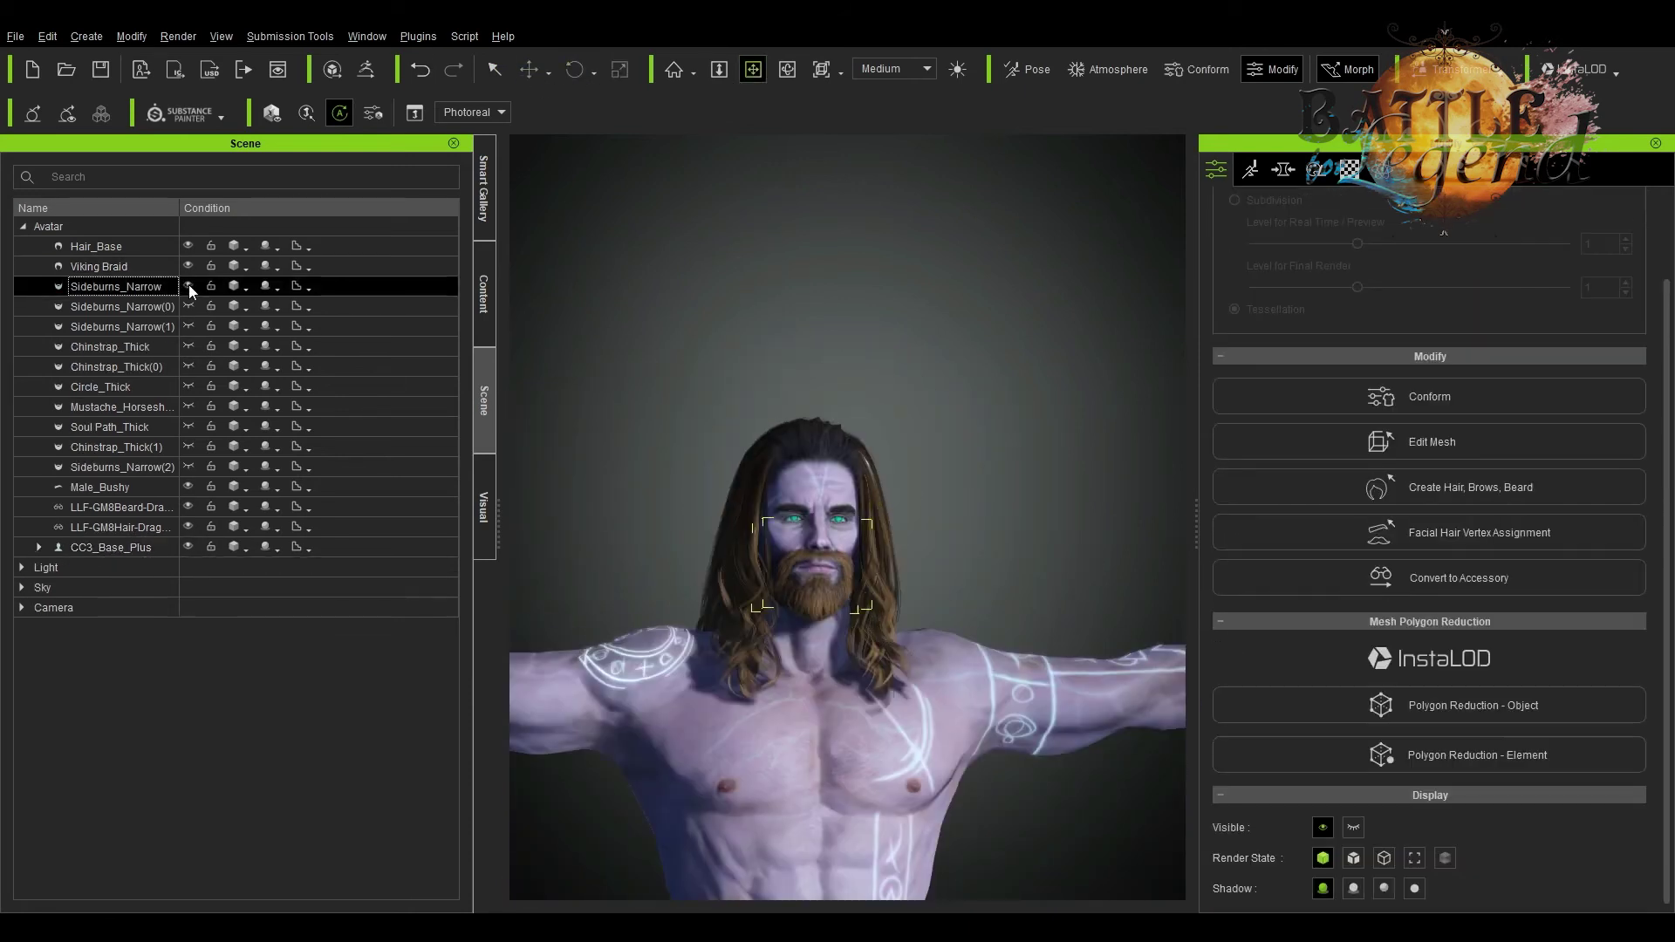
Delete Soul Path_Thick and toggle visibility of the sideburns and ginger beard accessory
{"action": "left_click", "coordinate": [188, 286]}
{"action": "left_click", "coordinate": [190, 508]}
{"action": "left_click", "coordinate": [185, 307]}
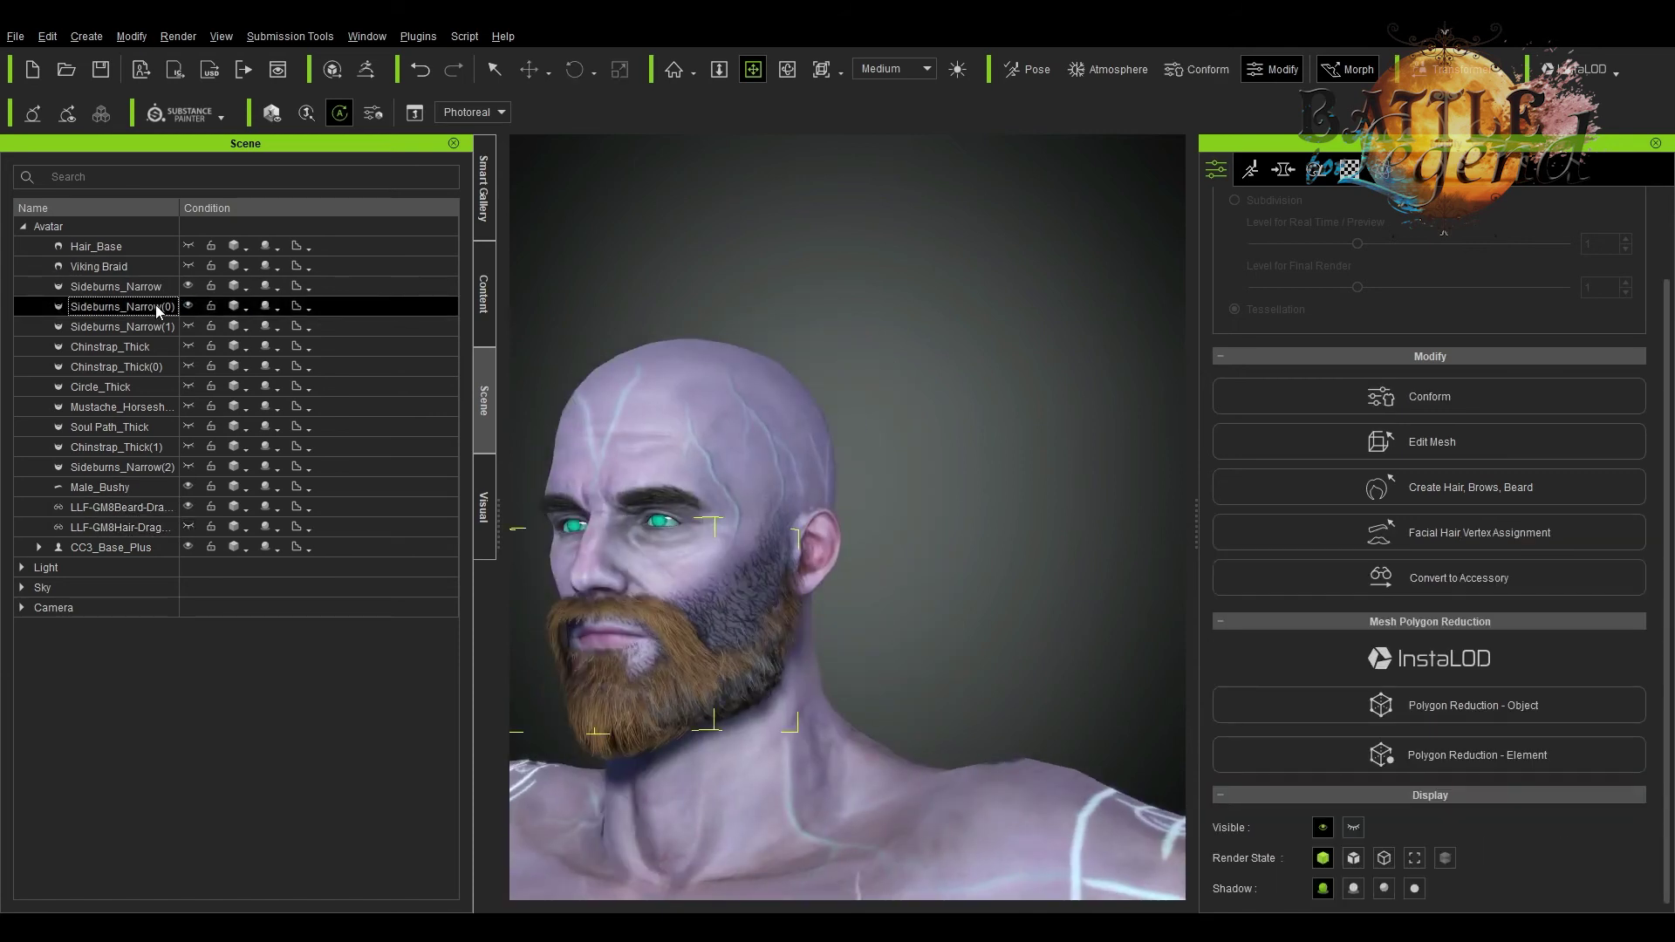
{"action": "left_click", "coordinate": [190, 406]}
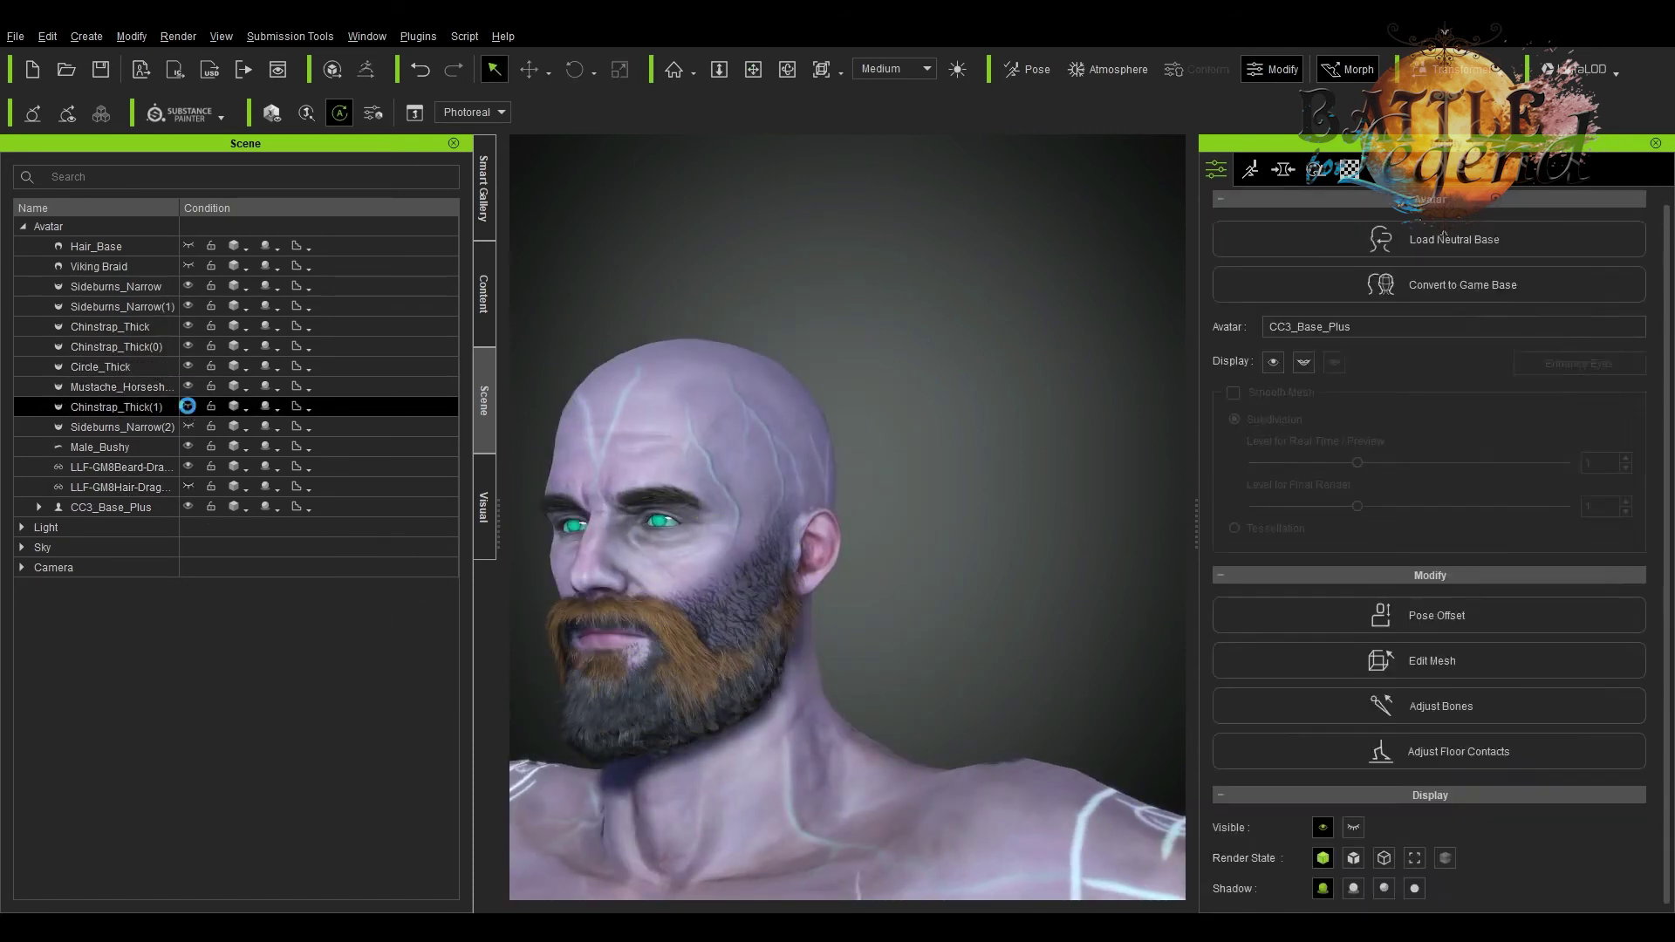
{"action": "key", "text": "Delete"}
{"action": "left_click", "coordinate": [123, 467]}
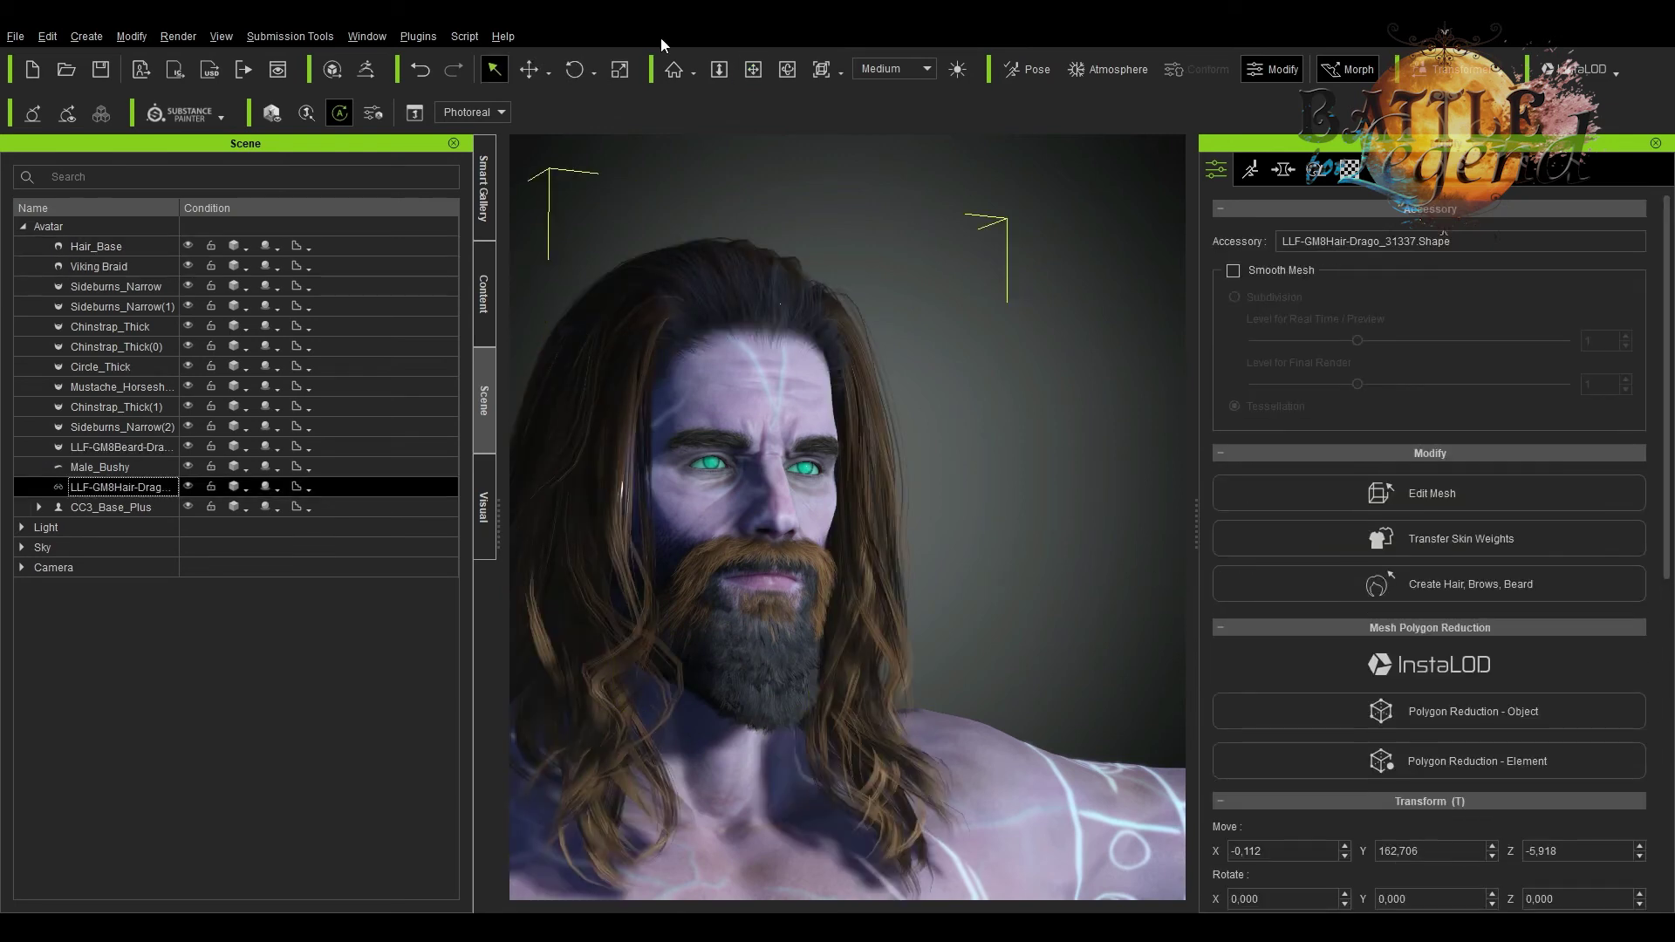
{"action": "right_click_drag", "start_coordinate": [808, 342], "coordinate": [1075, 316]}
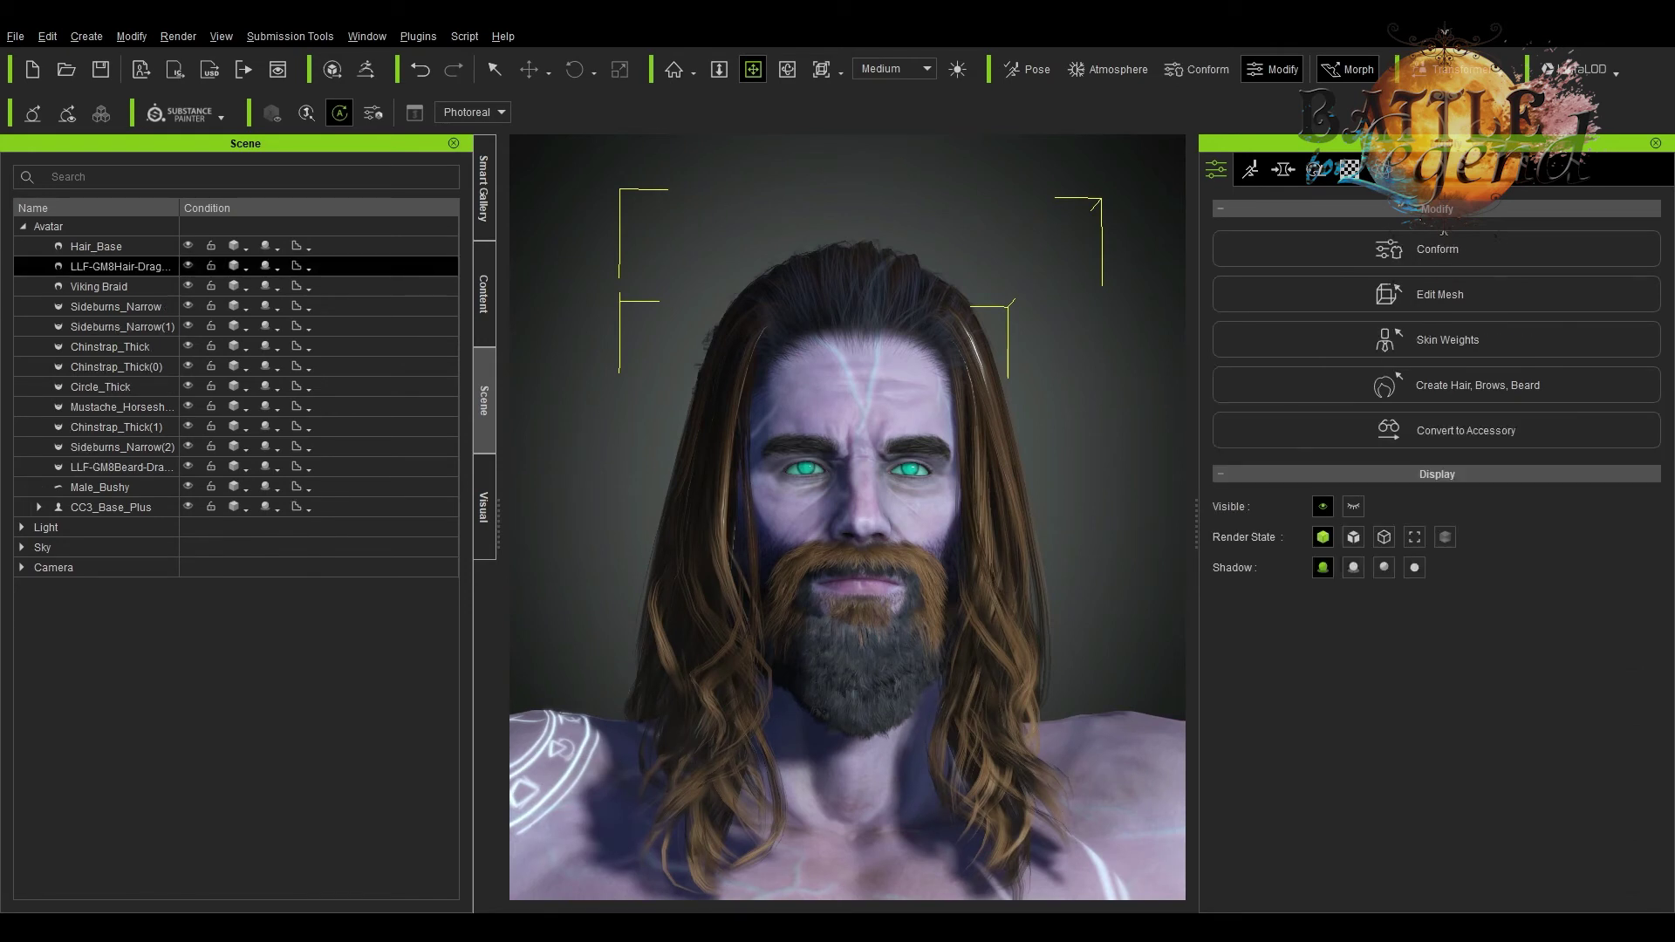
Set the Drago beard and long Drago hair materials' Diffuse Color to near-black
{"action": "left_click", "coordinate": [846, 644]}
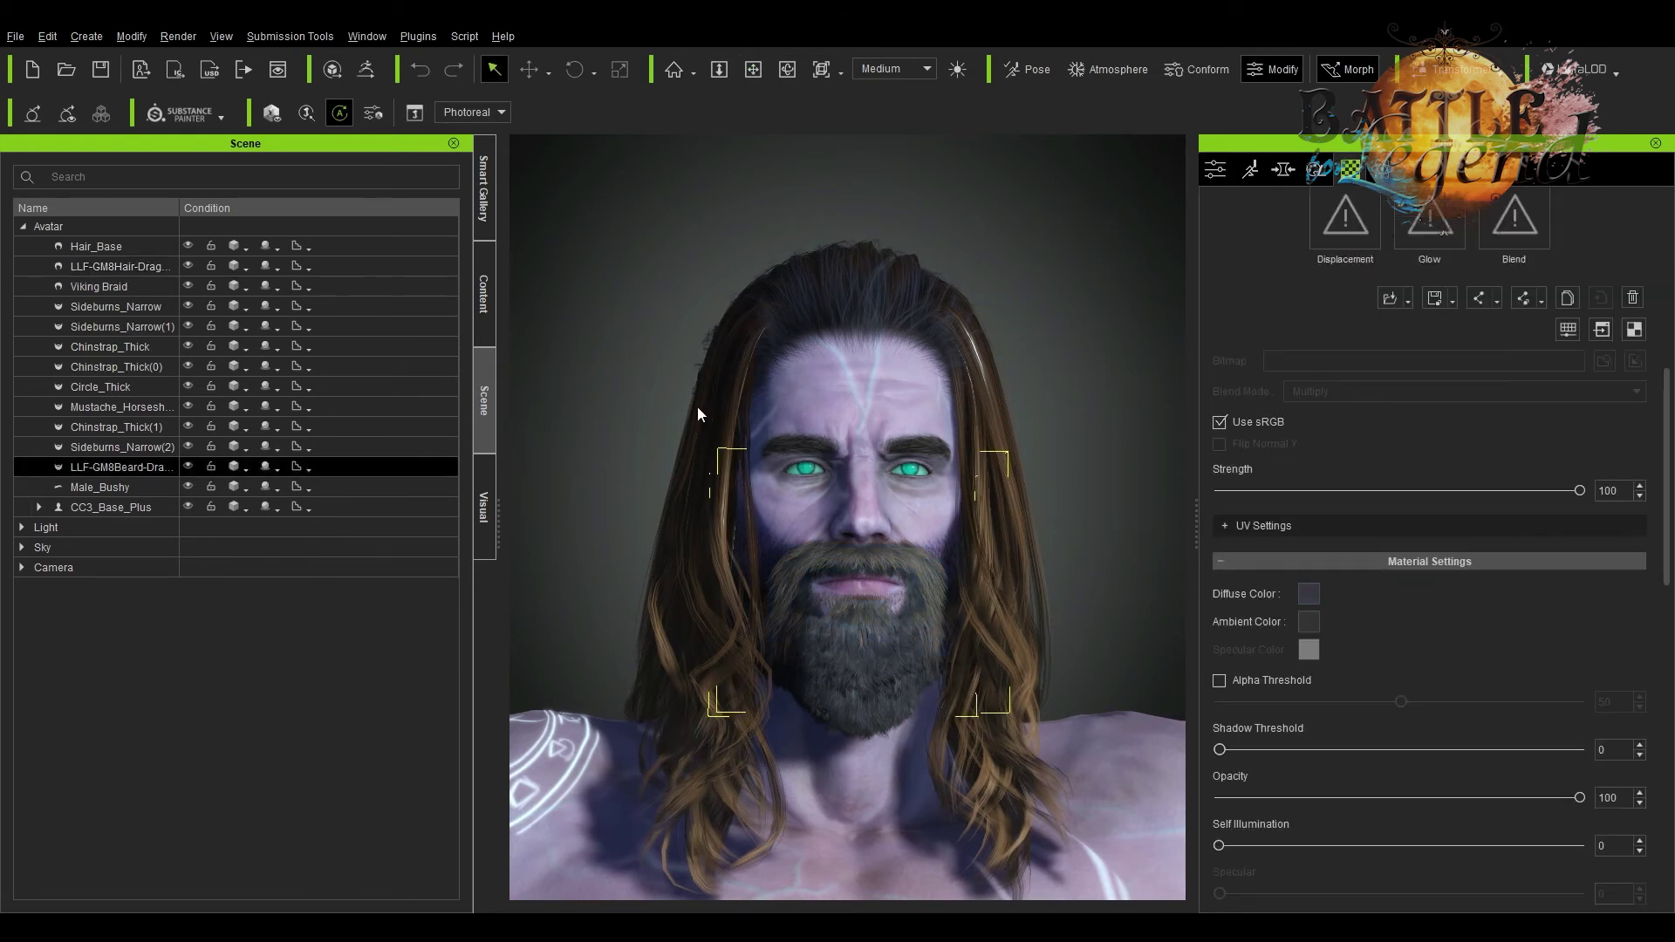
{"action": "left_click", "coordinate": [749, 73]}
{"action": "left_click", "coordinate": [977, 639]}
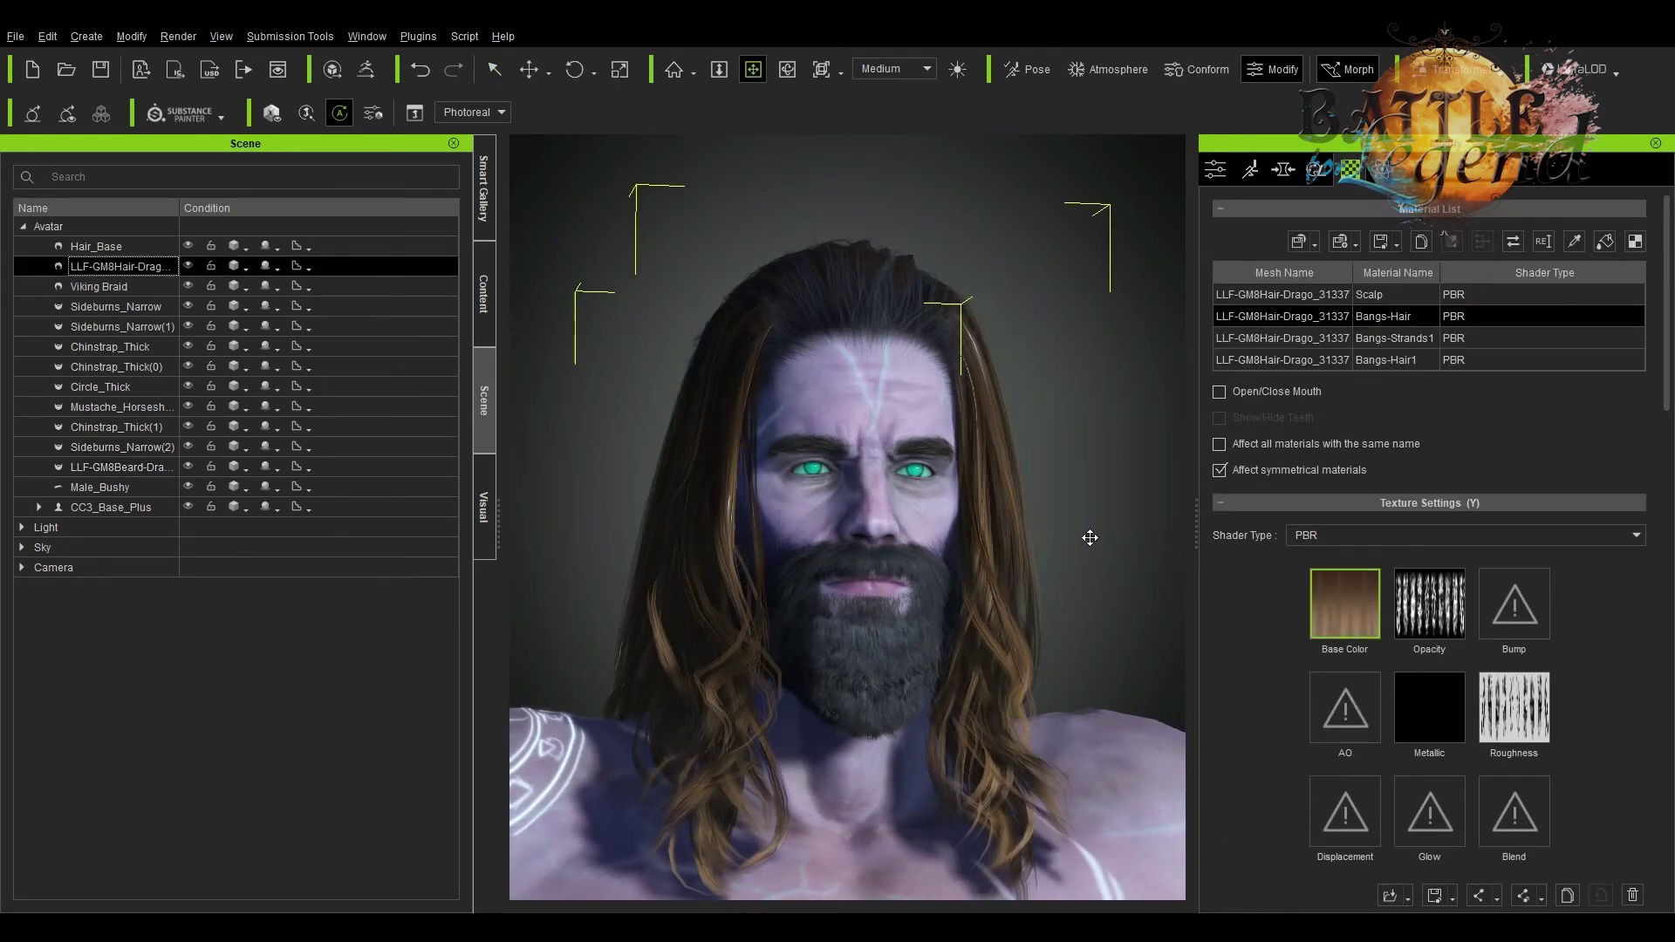
{"action": "left_click_drag", "start_coordinate": [1134, 646], "coordinate": [1061, 648]}
Convert the Chinstrap_Thick(1) beard piece into an accessory
{"action": "key", "text": "f"}
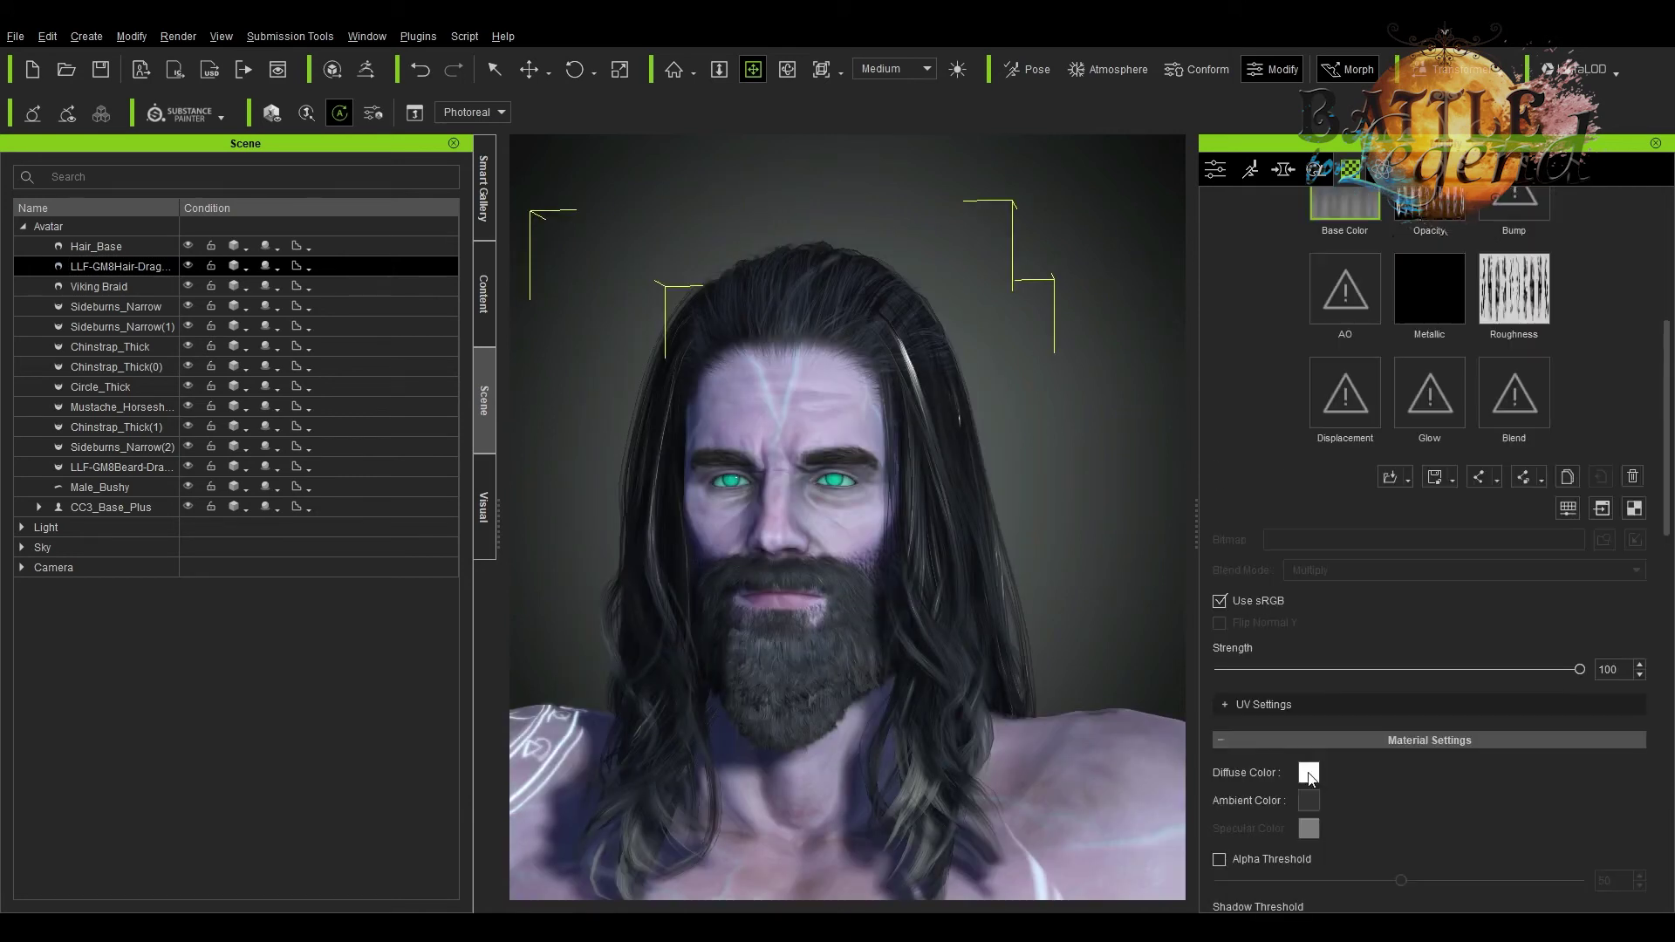
{"action": "left_click", "coordinate": [190, 369]}
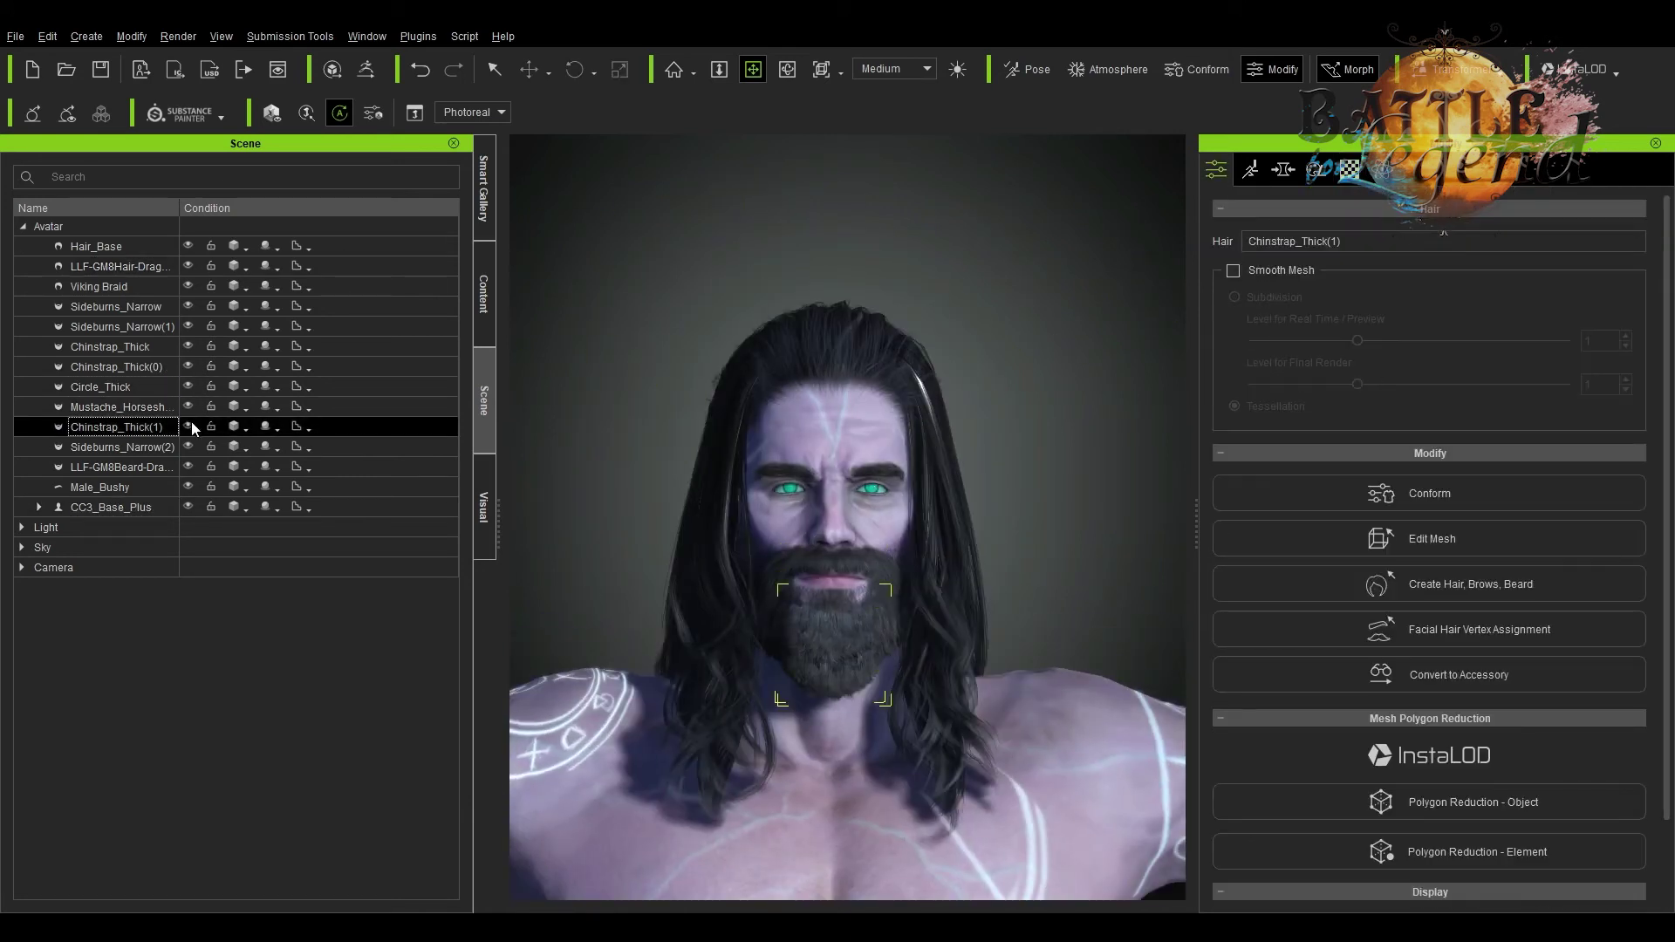
{"action": "left_click", "coordinate": [1459, 675]}
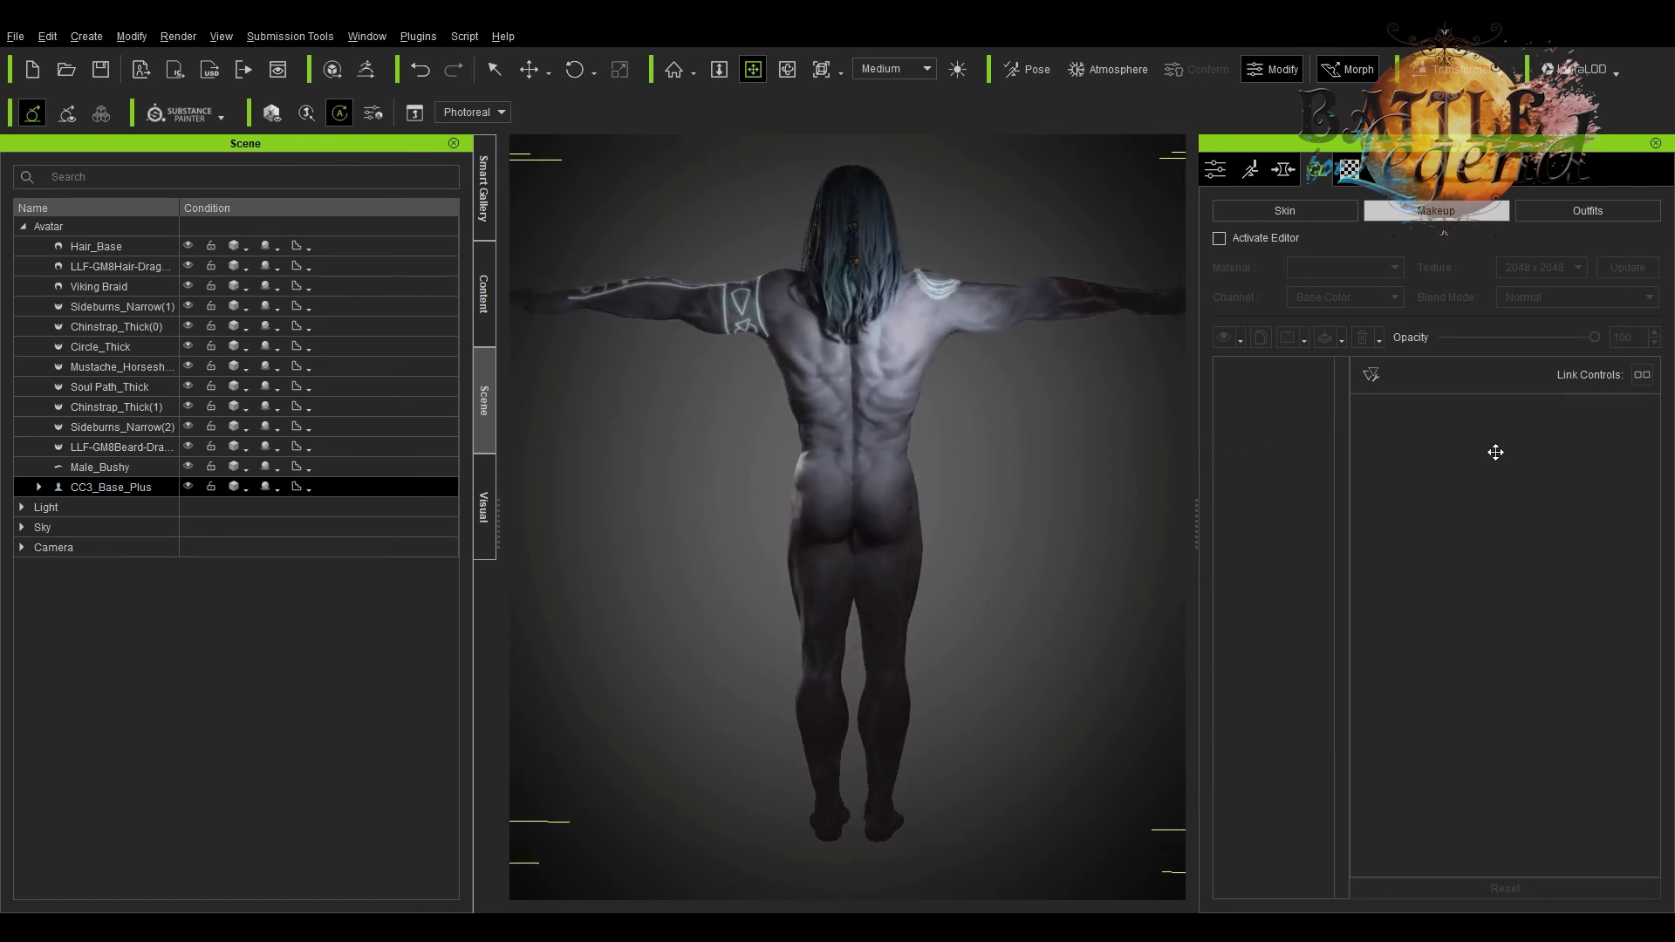
{"action": "right_click_drag", "start_coordinate": [856, 399], "coordinate": [1095, 404]}
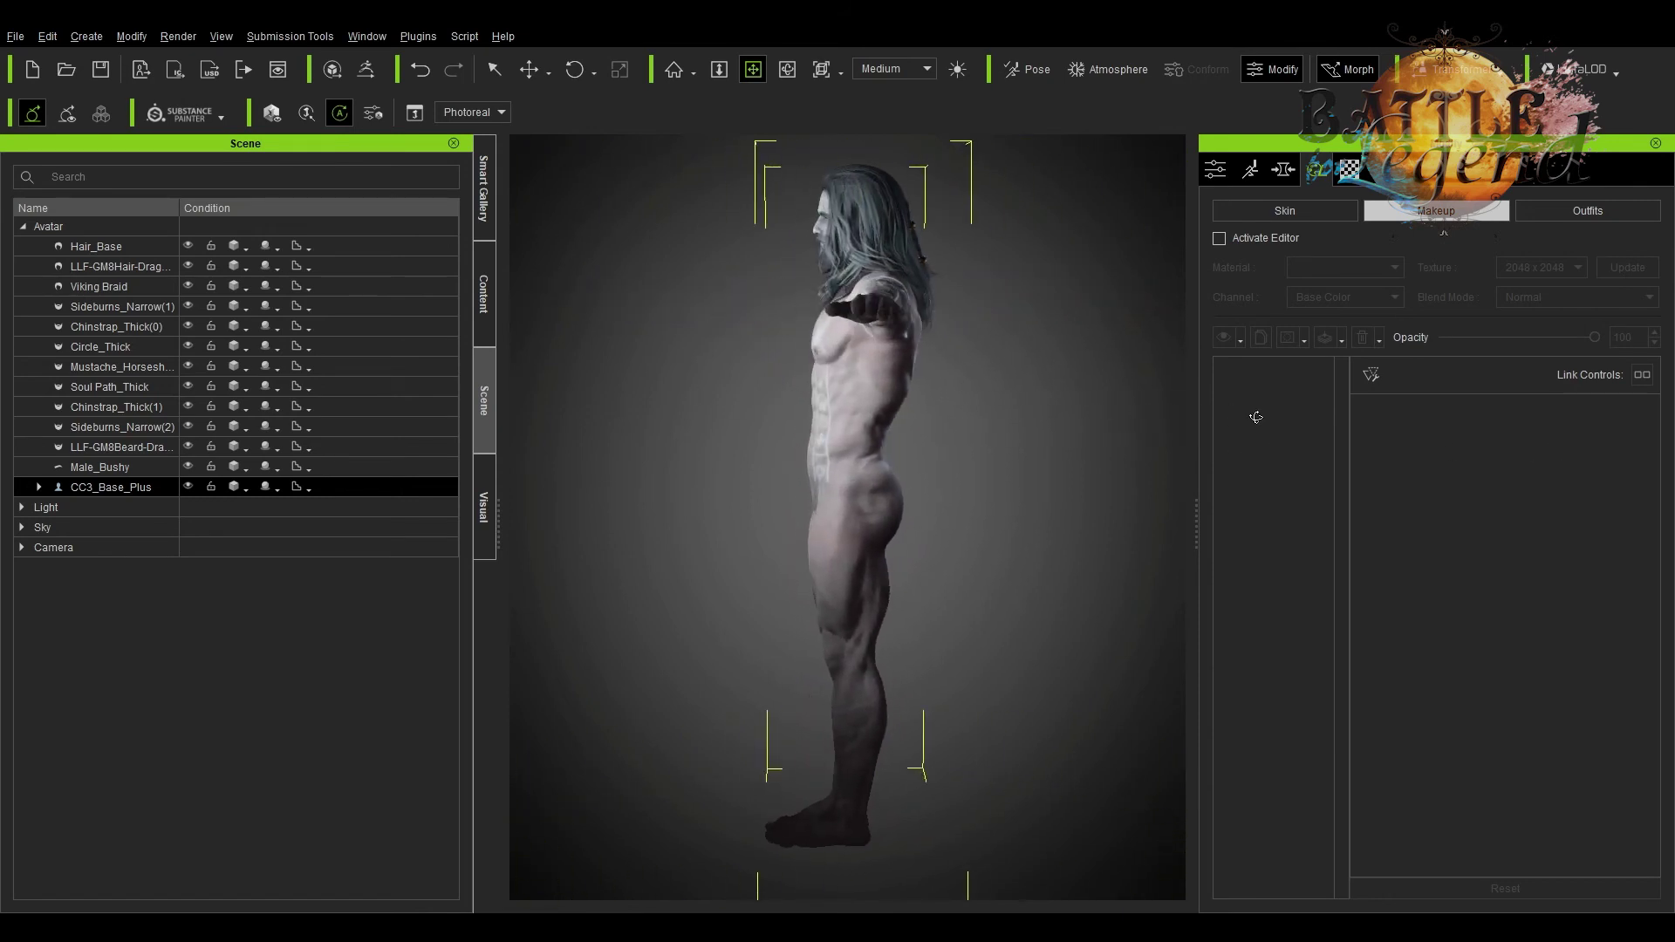